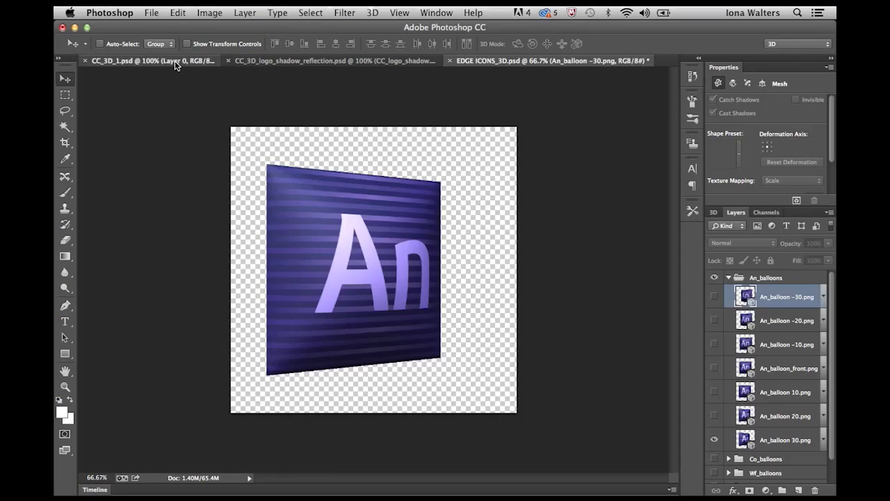
Look through the CC_3D_1.psd and CC_3D_logo_shadow_reflection.psd artwork and return to EDGE ICONS_3D.psd
click(174, 61)
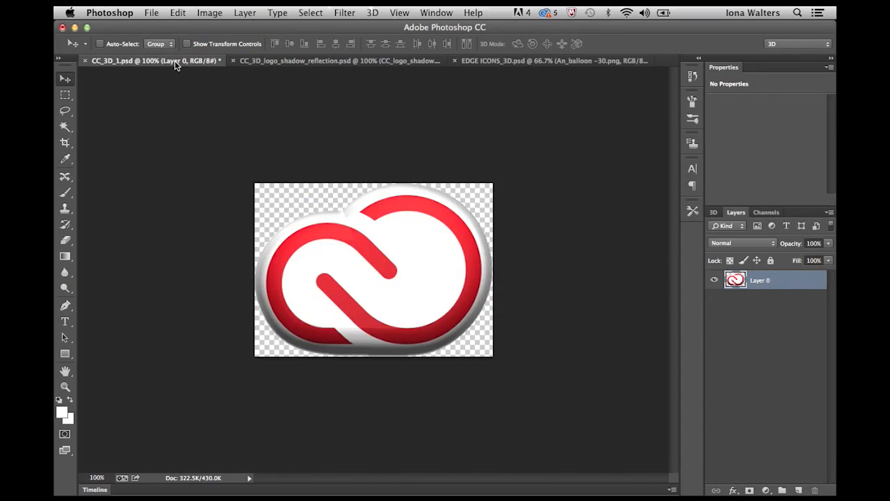
click(261, 61)
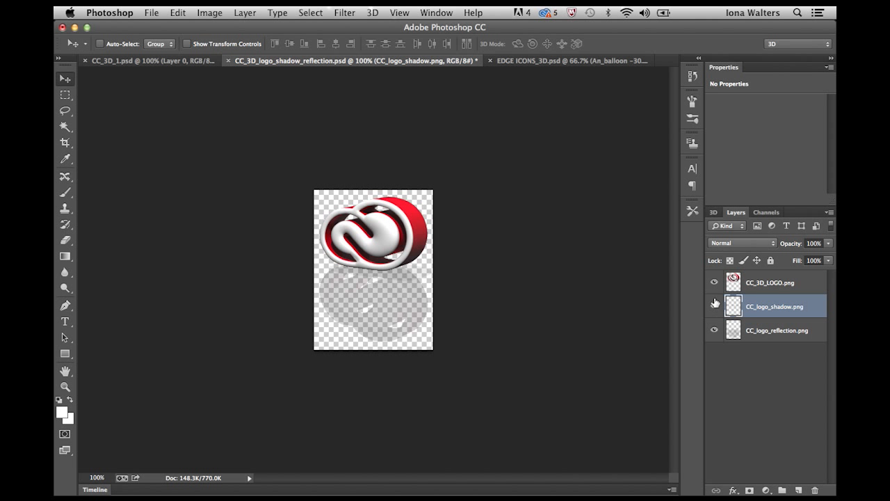
key(ctrl+Tab)
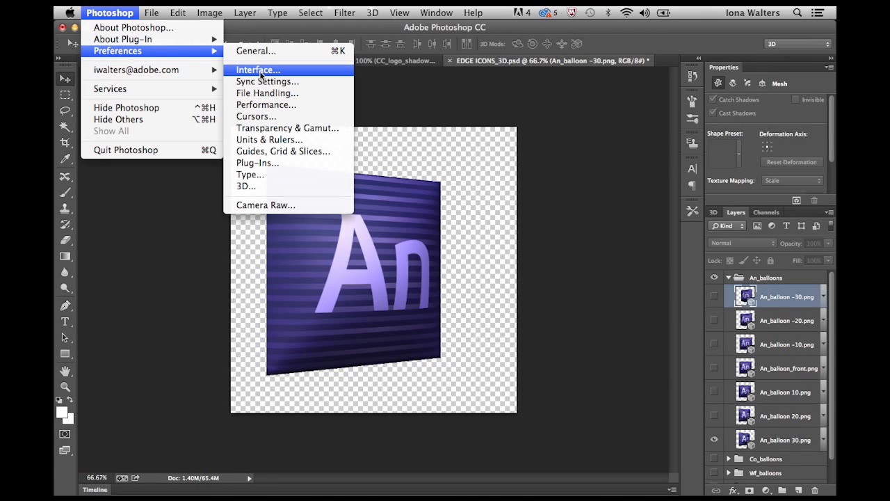
Accept the Plug-Ins preferences with Generator enabled and choose image asset generation for EDGE ICONS_3D.psd
click(263, 164)
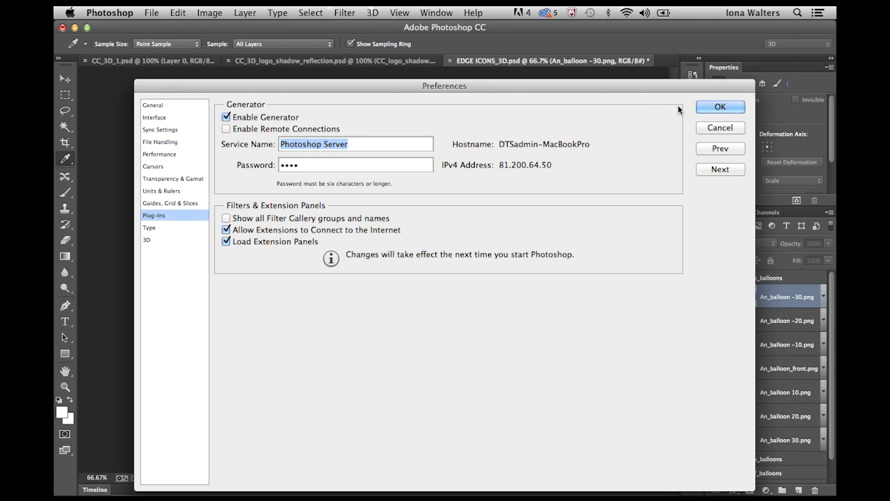
click(716, 107)
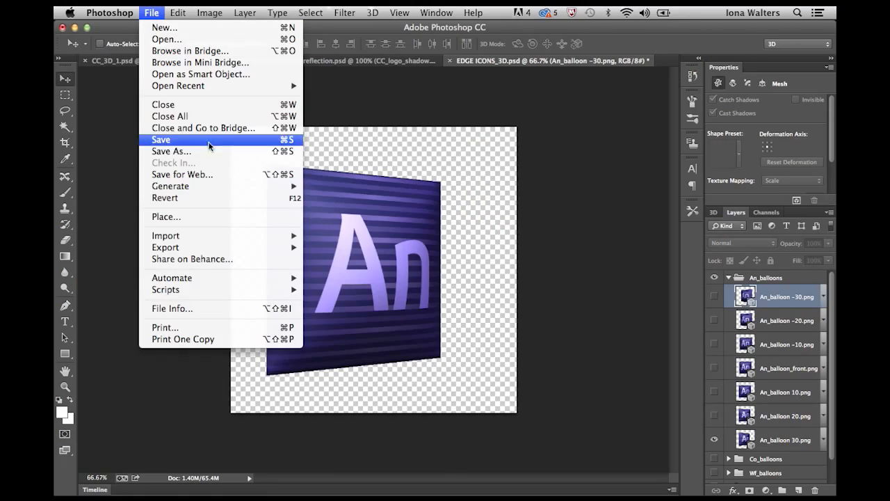
mouse_move(211, 185)
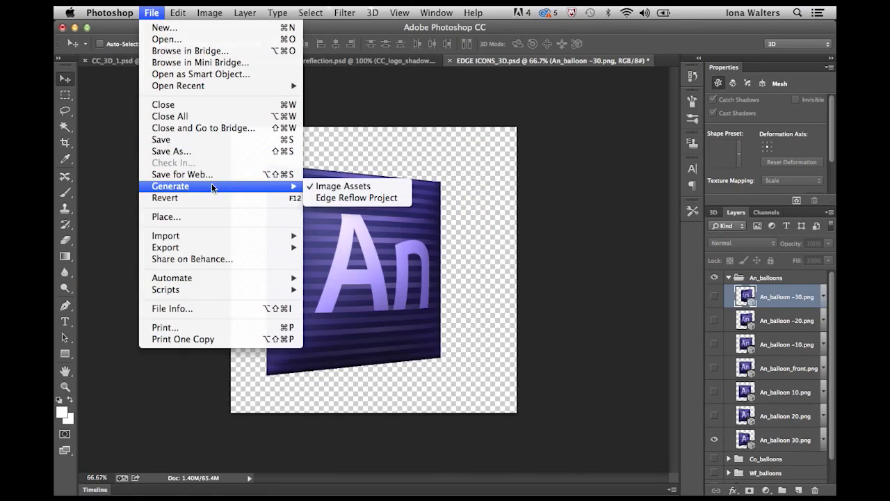
click(332, 187)
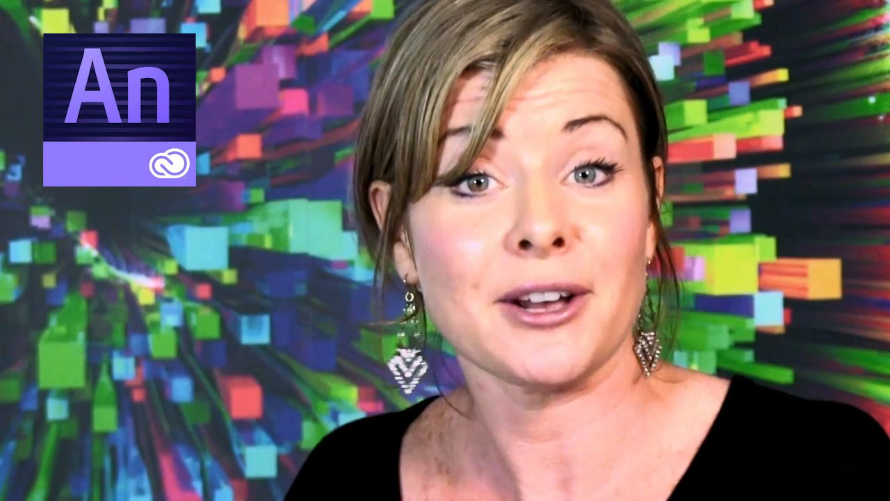
Switch to Finder and examine the PNG files in the EDGE ICONS_3D-assets folder
mouse_move(180, 479)
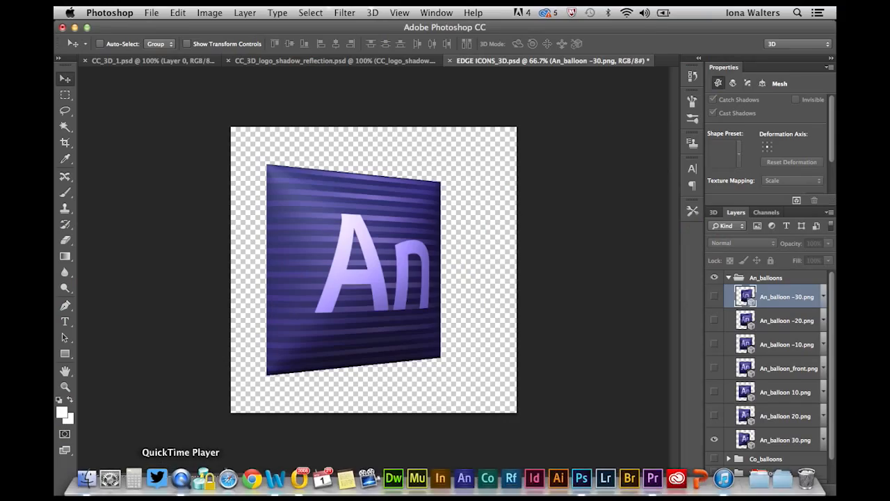
click(84, 479)
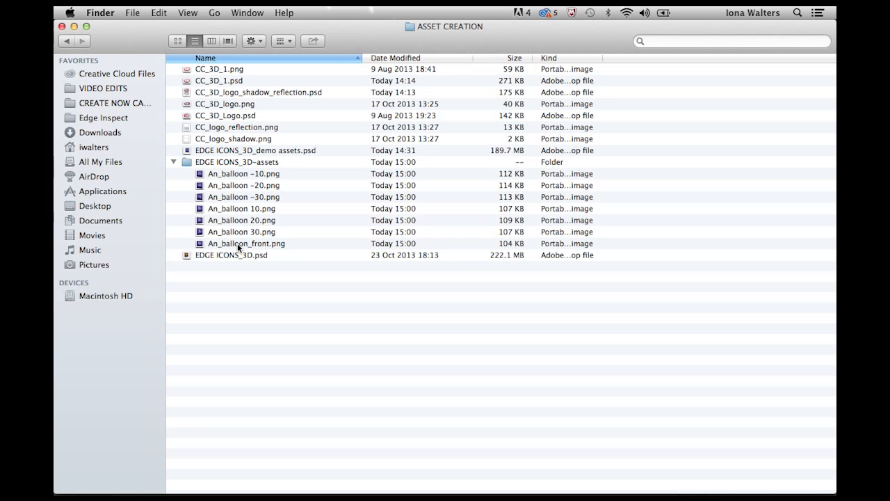
click(73, 27)
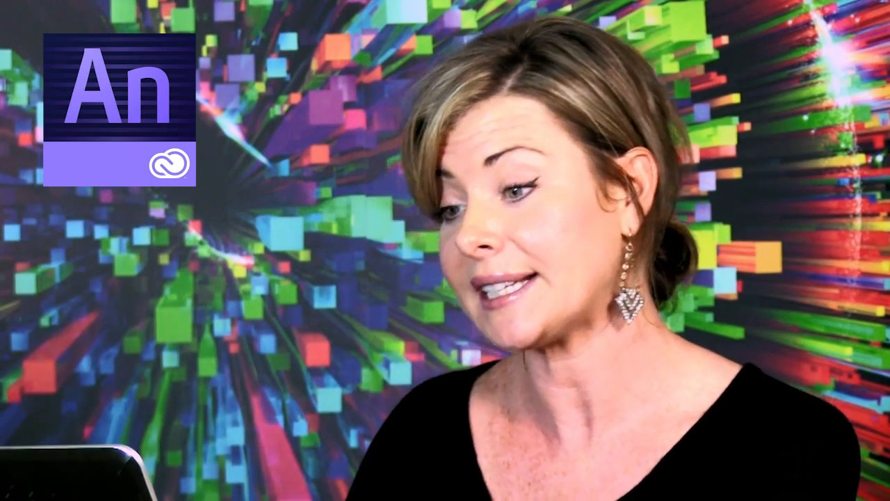
Switch to Edge Animate and convert the seven An_balloon images, from An_balloon30 to An_balloon-30, into a symbol named An_balloon_rotate
click(464, 480)
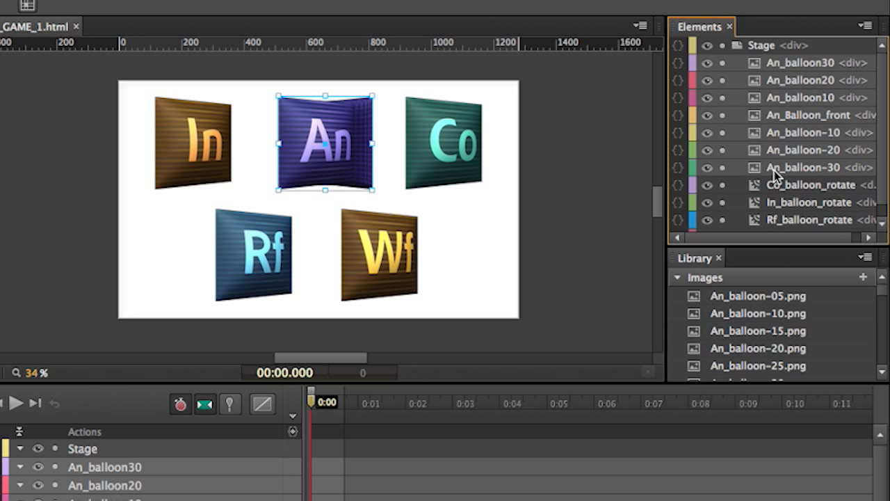
right_click(774, 170)
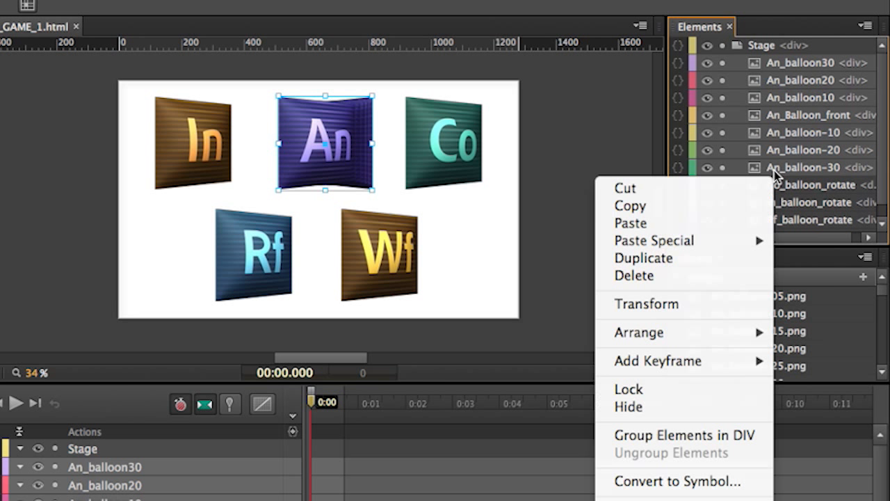
click(678, 481)
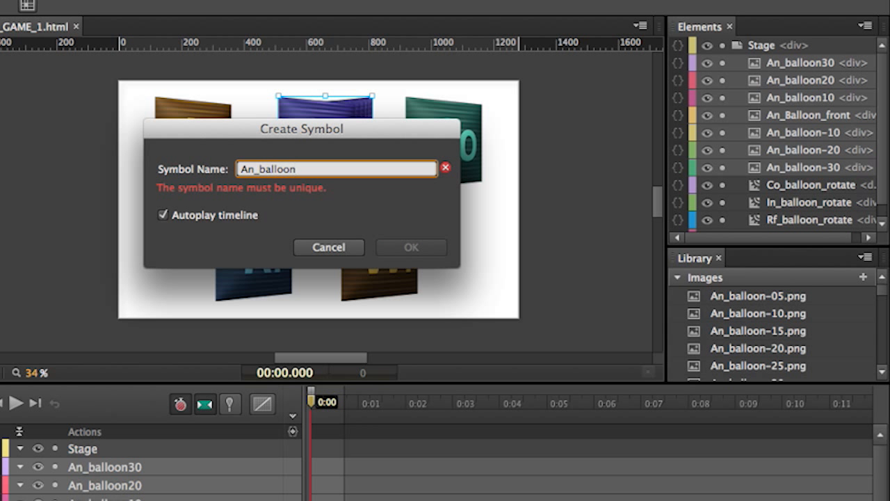
text(An_balloon_rotate)
key(Return)
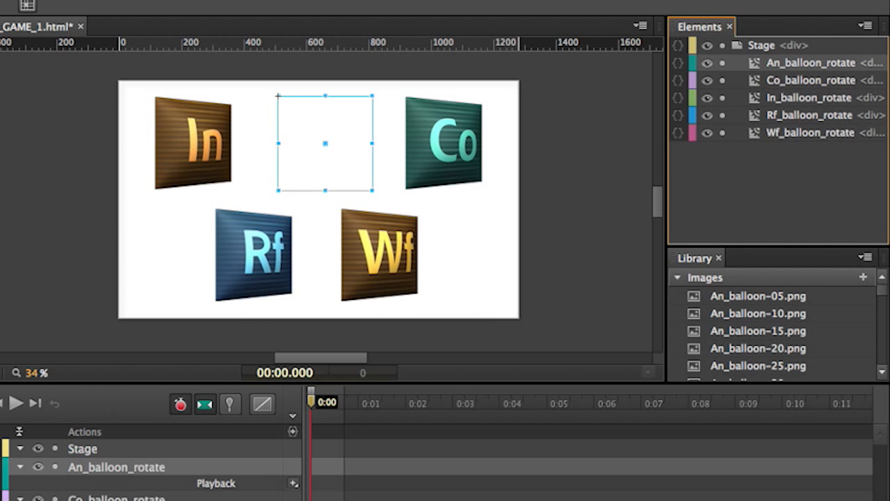
Examine the In_balloon symbol's timeline and the trigger code at 700 ms and at 0 ms
double_click(762, 97)
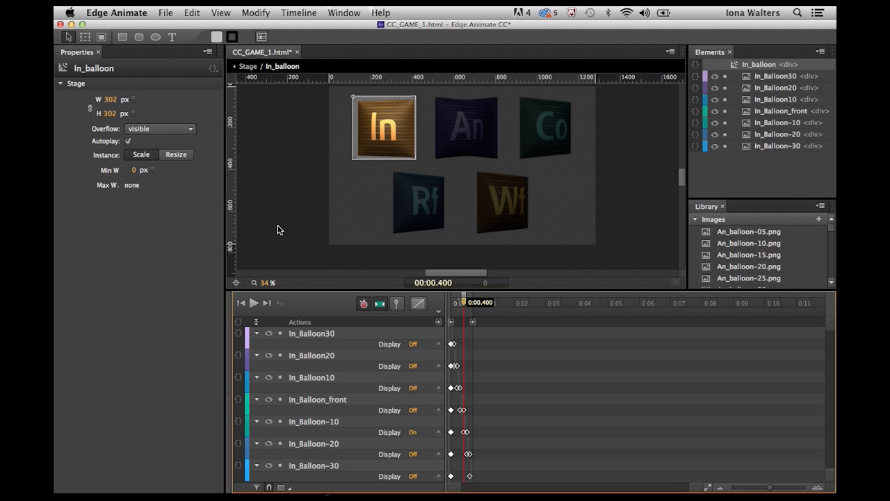
click(317, 333)
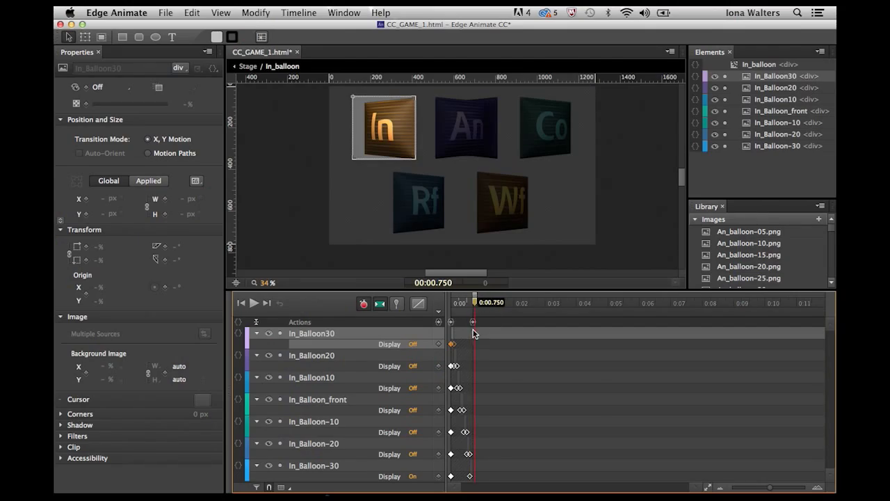
double_click(472, 323)
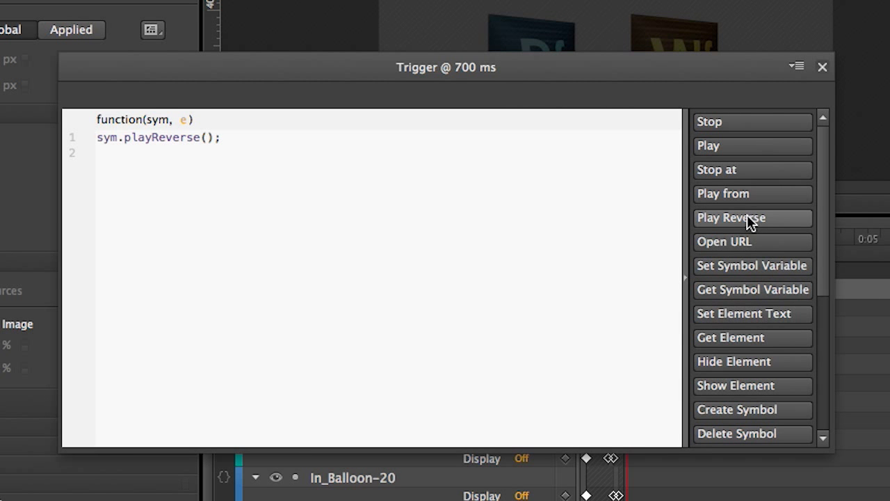
click(822, 65)
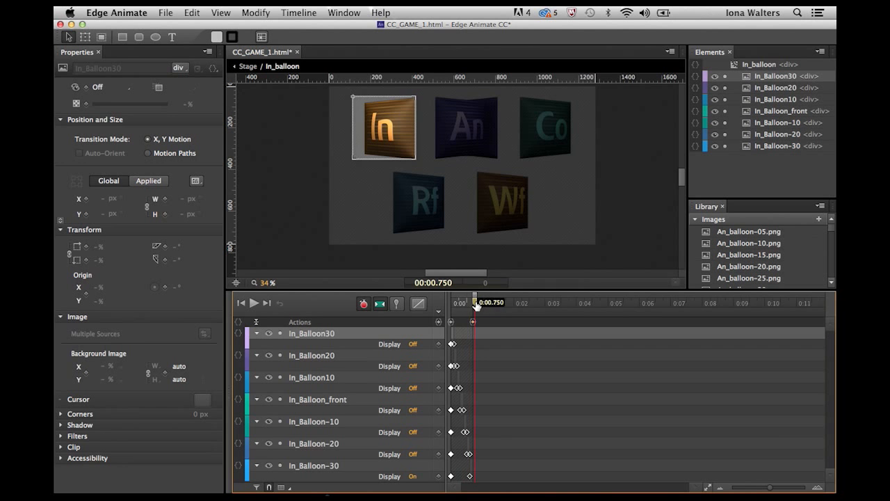
drag(627, 235, 531, 241)
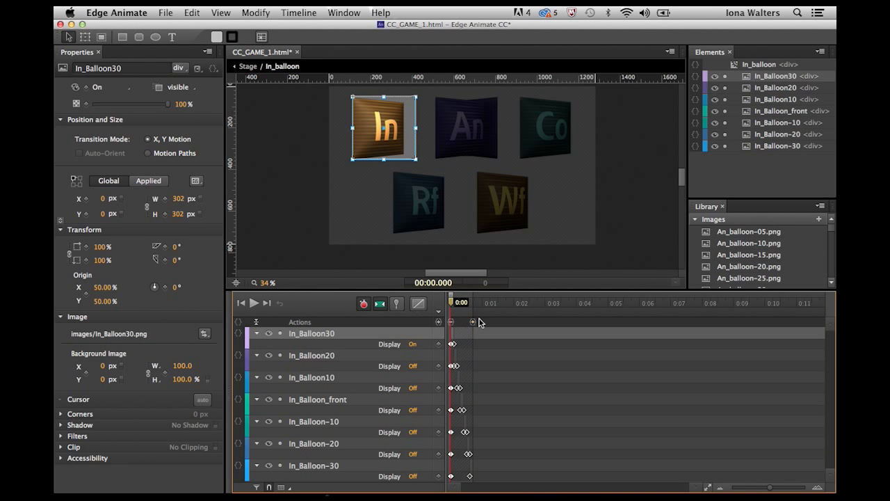
double_click(449, 322)
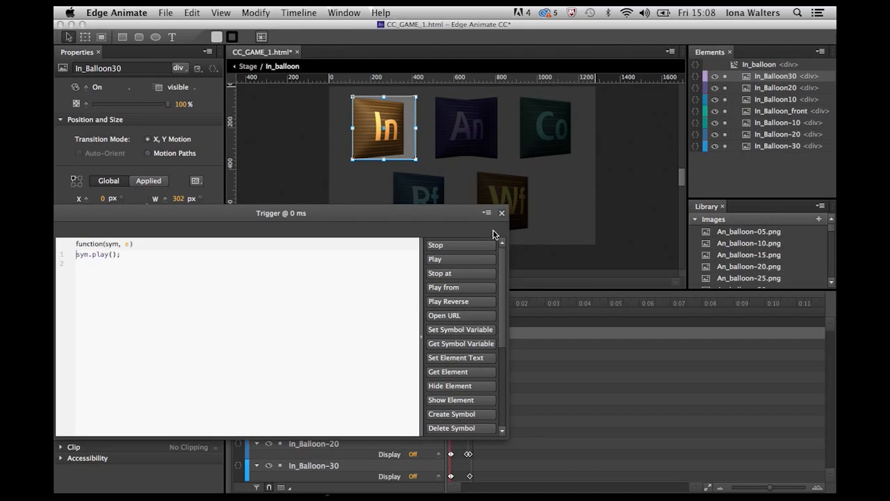
click(503, 213)
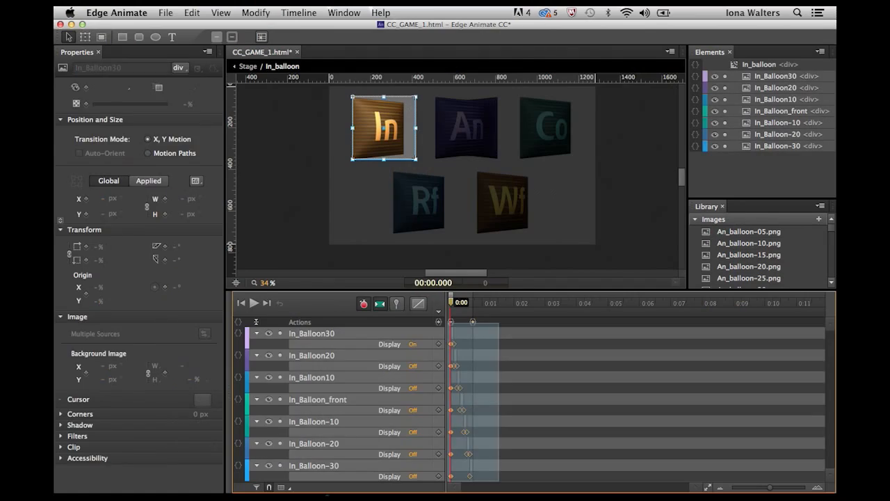
Copy all display keyframes from the In_balloon timeline and paste them onto the seven image layers inside An_balloon_rotate, returning to the Stage
drag(500, 322, 447, 481)
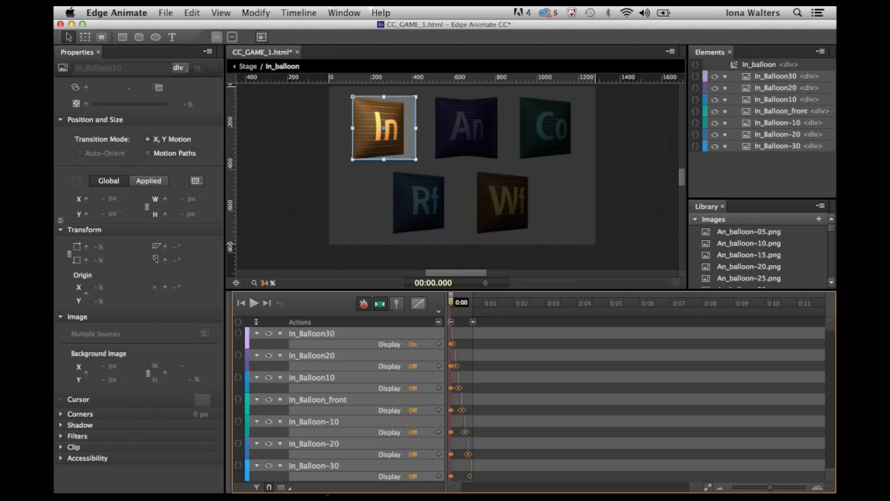
click(246, 68)
double_click(748, 77)
click(361, 335)
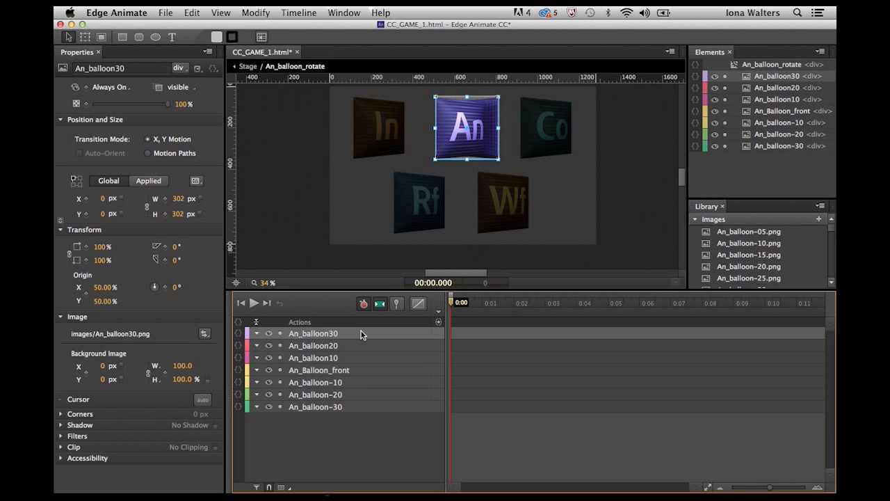
shift+click(348, 410)
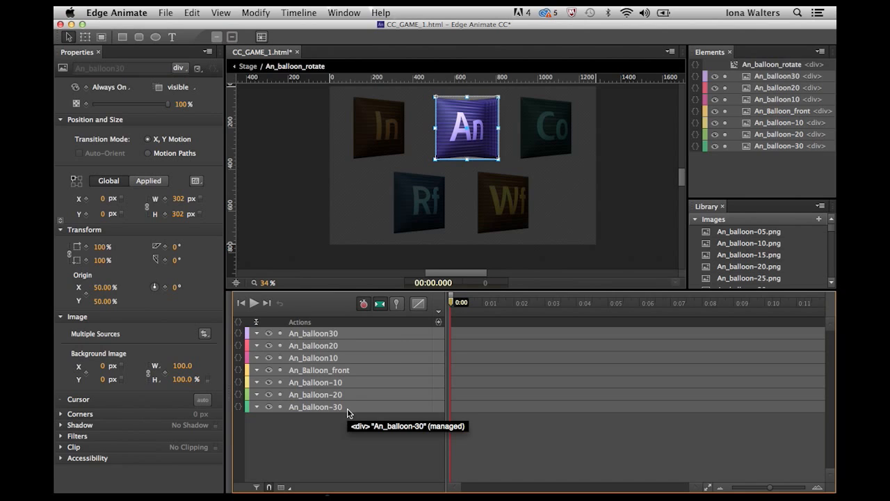
key(super+v)
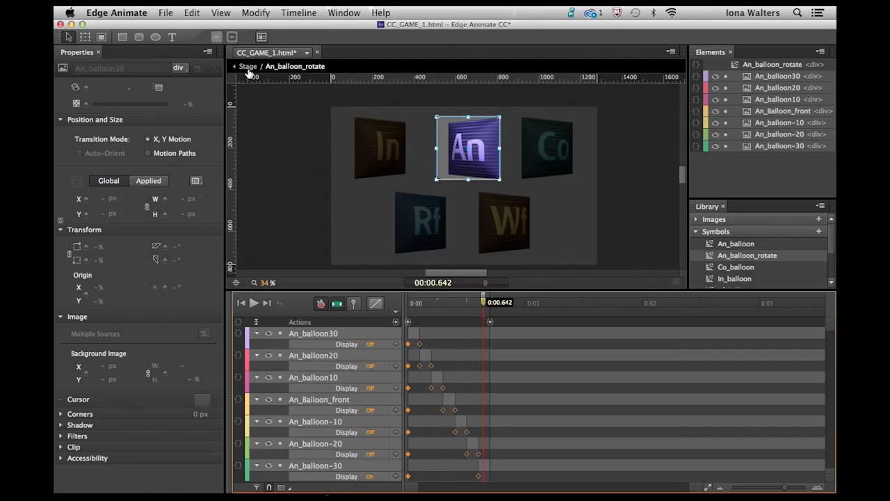
click(249, 70)
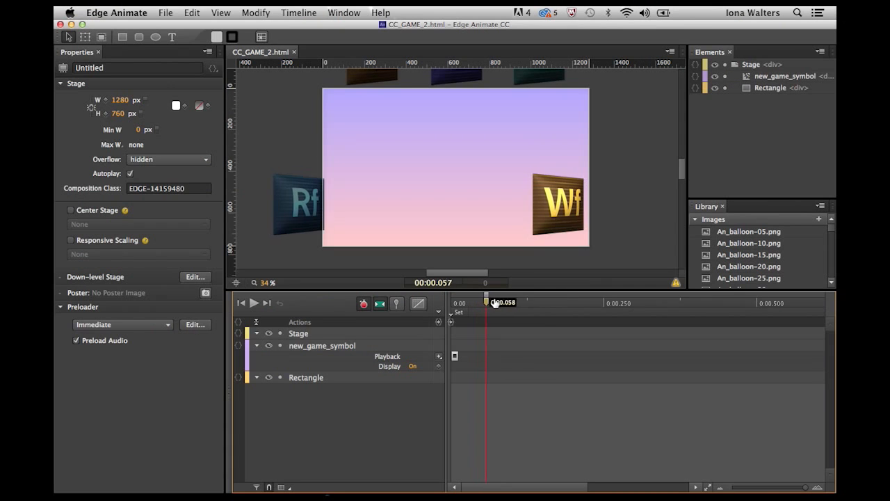
Convert the In, Co, An, Wf and Rf balloon elements on the Stage into one symbol named new_game_symbol
drag(494, 302, 770, 332)
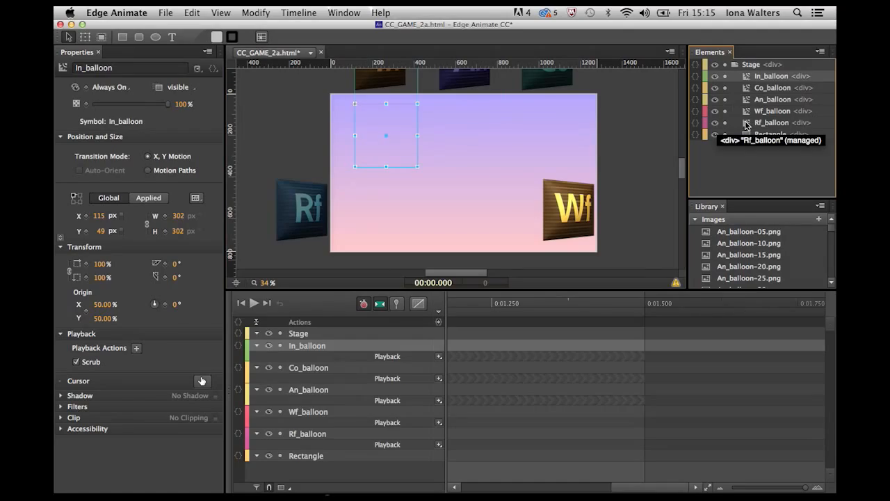
shift+click(746, 124)
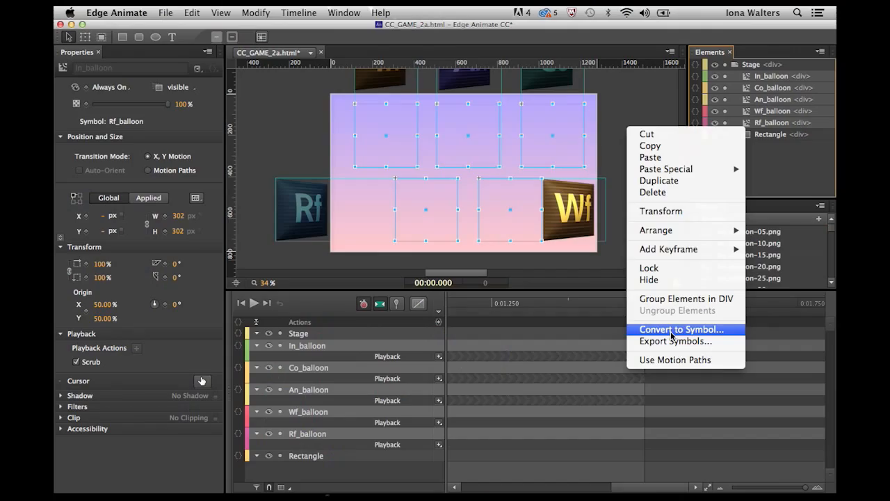
click(671, 330)
text(new_game_symbol)
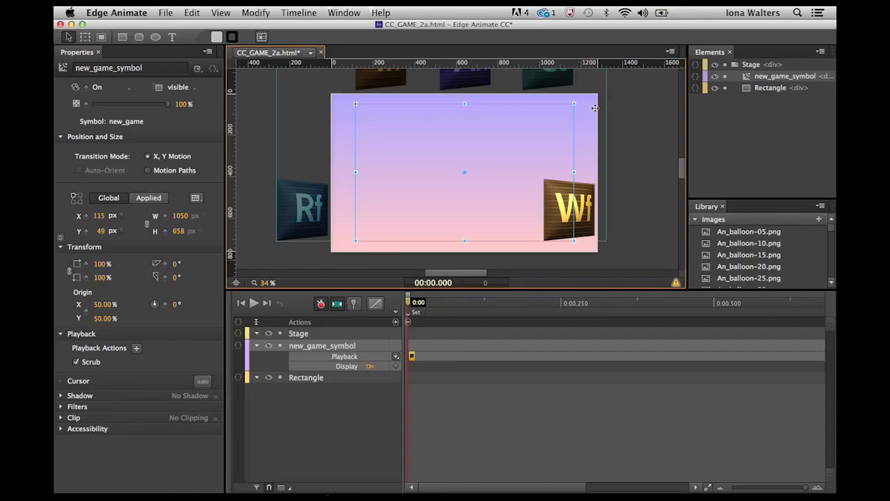
Set the cursor of all five balloon elements inside new_game_symbol to pointer
double_click(758, 76)
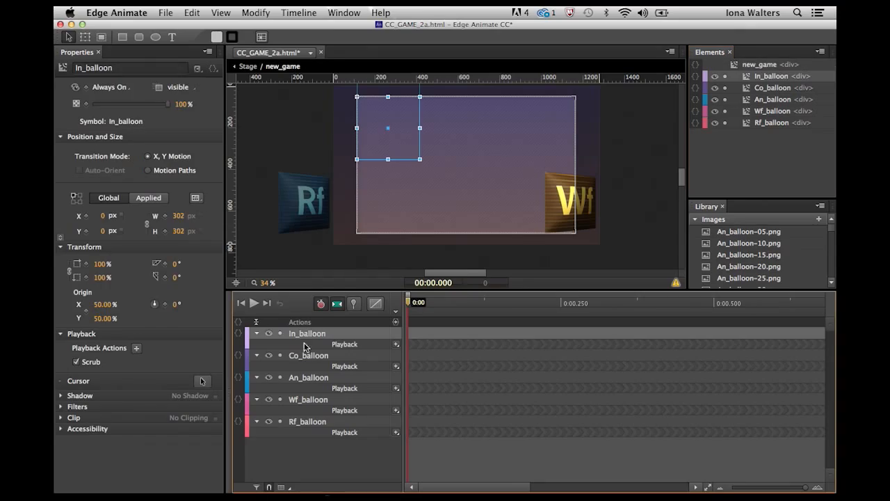
shift+click(289, 424)
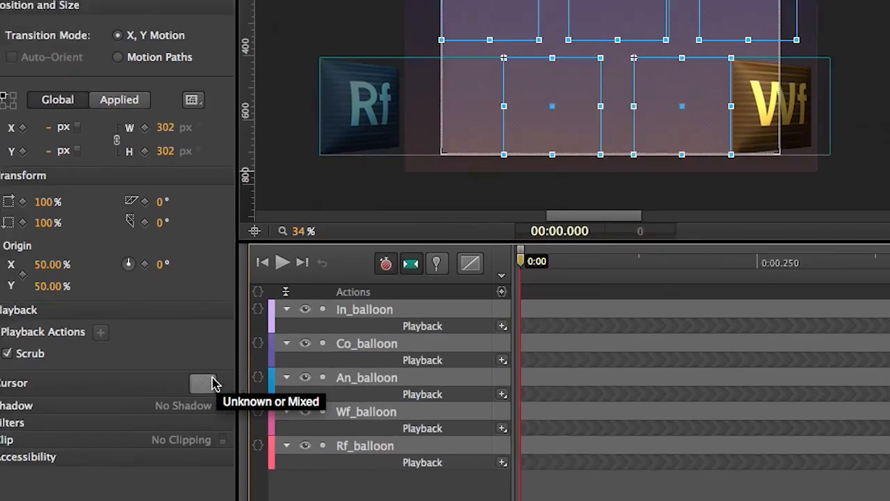
click(202, 381)
click(295, 170)
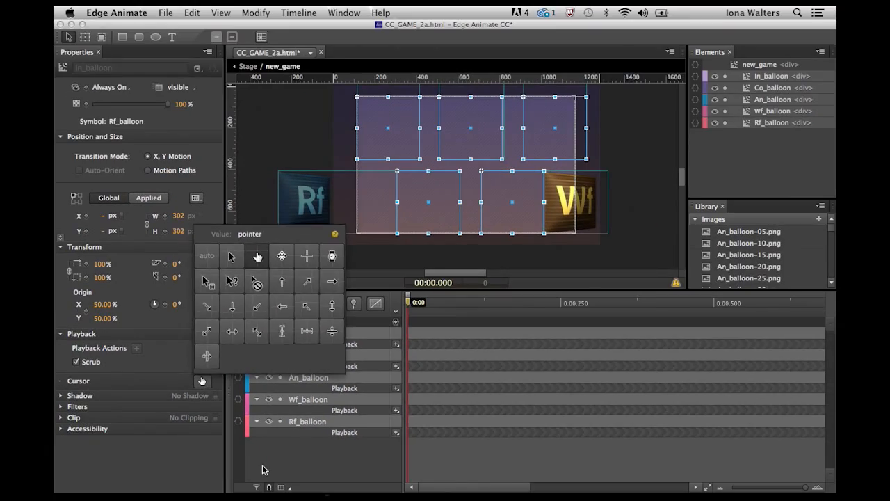
click(262, 468)
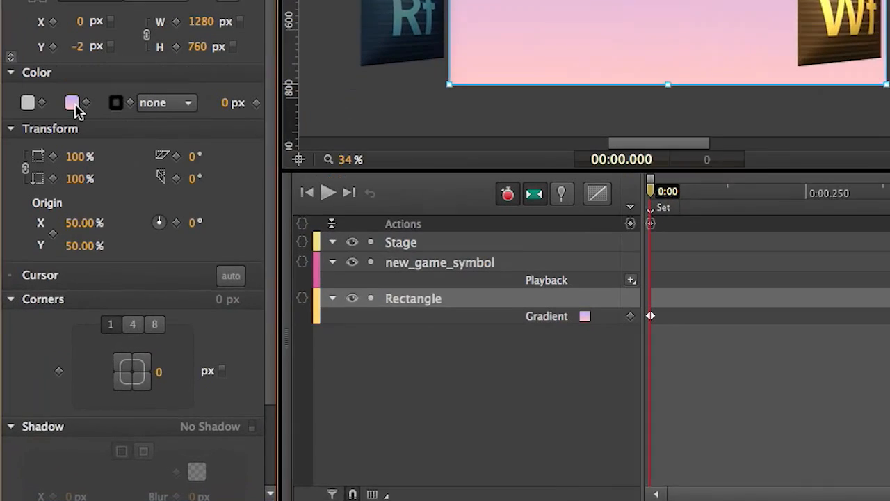
Examine the background gradient settings of the Rectangle element on the Stage
click(60, 192)
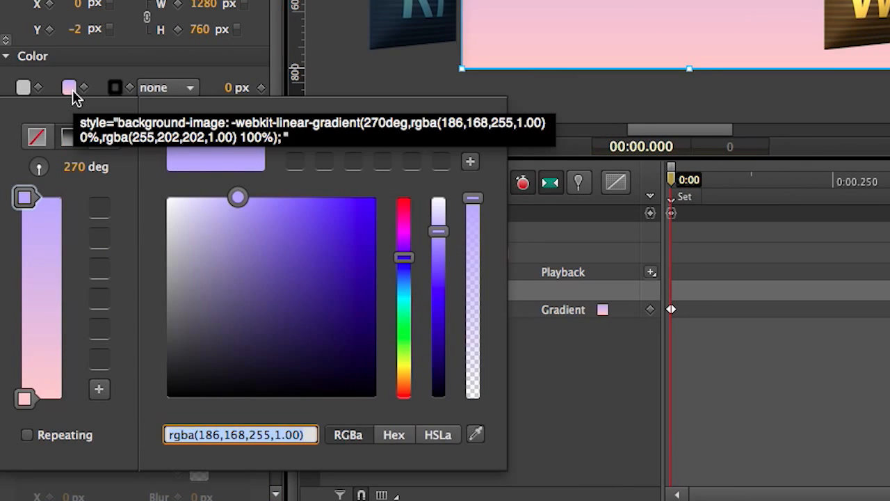
click(72, 91)
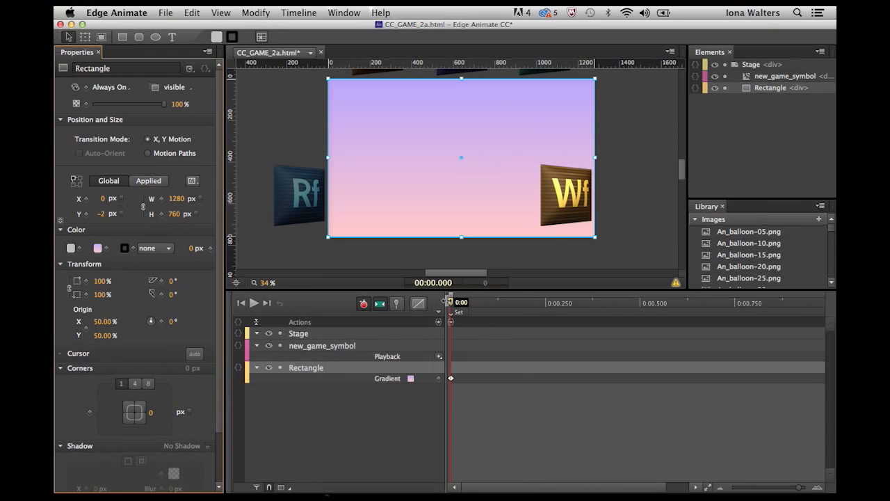
Add a gradient keyframe for the Rectangle at 0:00.750 with its upper colour set to rgba(168,255,215,1.00)
click(672, 180)
drag(452, 304, 734, 340)
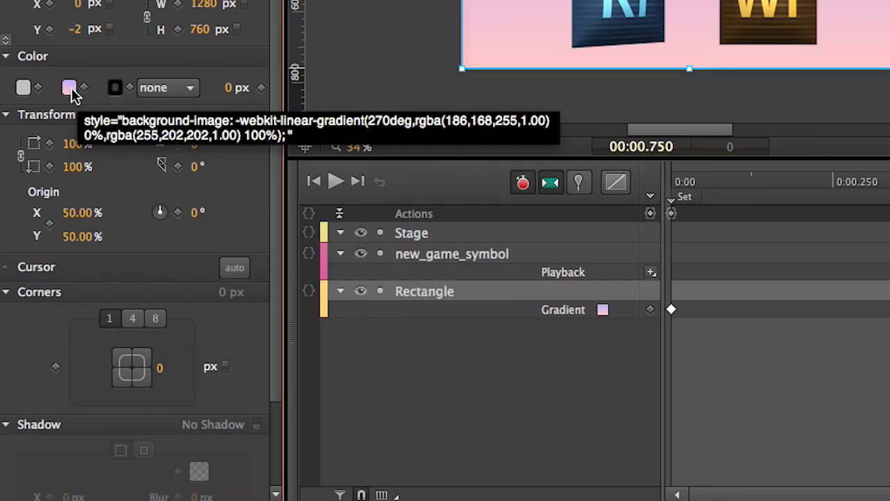
click(69, 87)
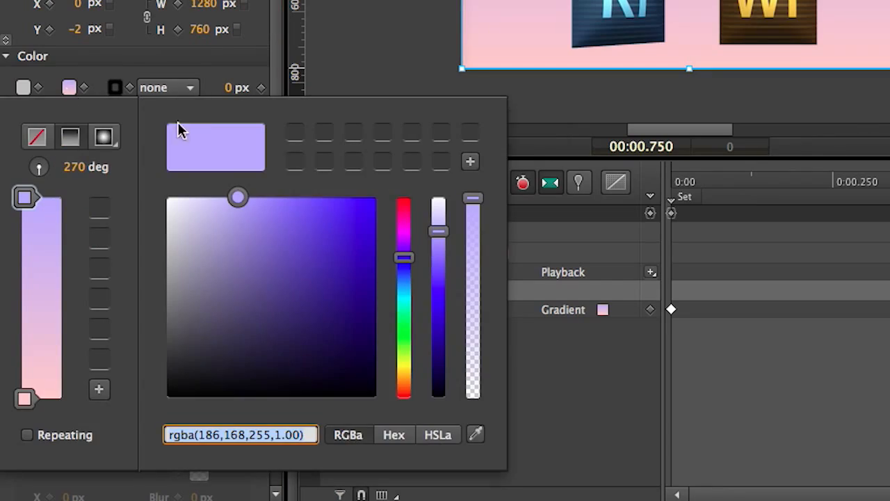
drag(404, 258, 403, 313)
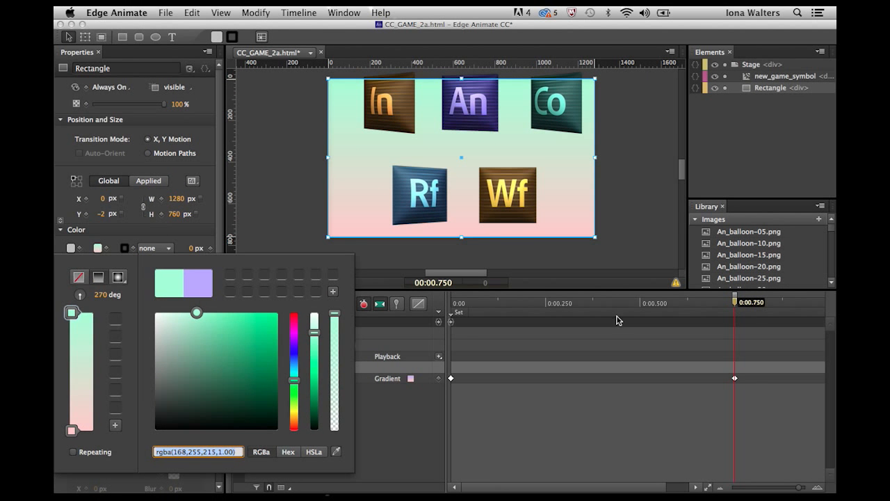
Convert the gradient Rectangle on the Stage into a symbol
click(611, 303)
right_click(334, 368)
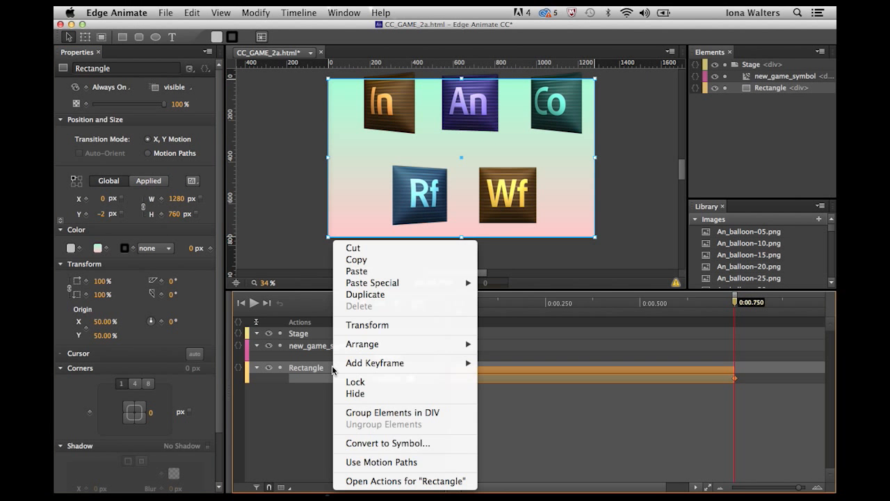
click(373, 445)
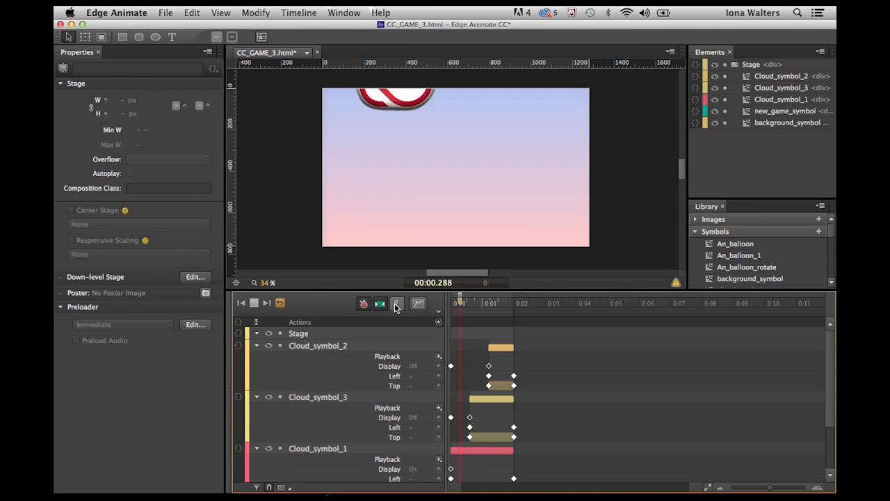
Convert Cloud_symbol_1, Cloud_symbol_2 and Cloud_symbol_3 into one symbol named Game_1 with autoplay enabled, and open it for editing
click(498, 346)
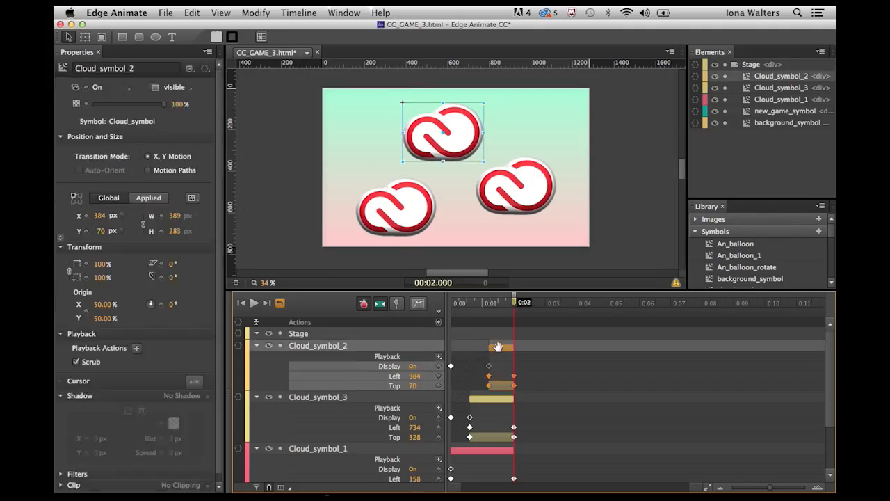
click(417, 303)
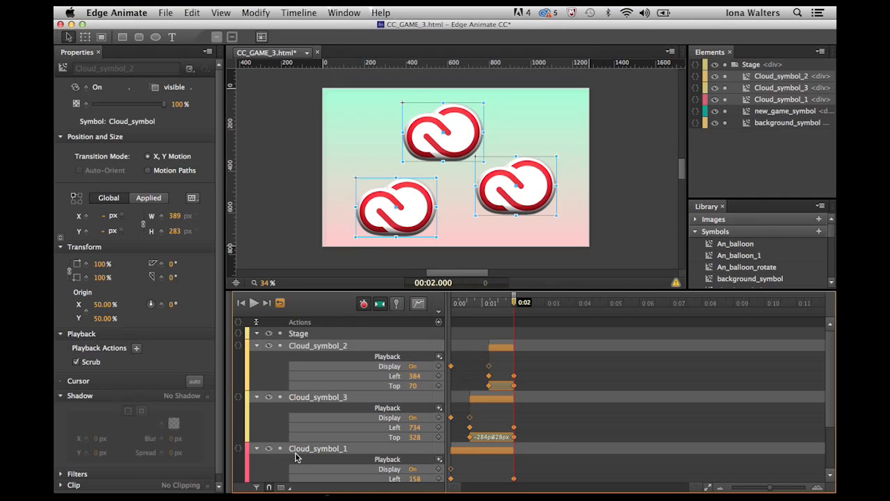
right_click(297, 451)
click(335, 451)
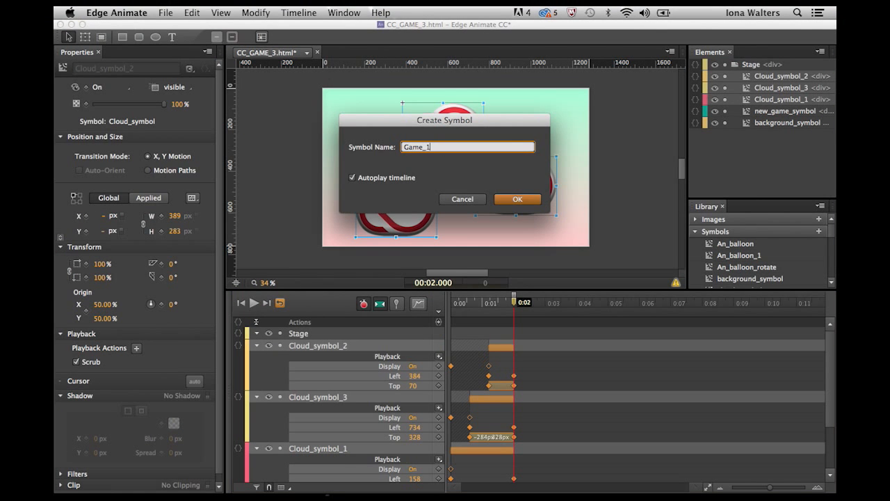
key(Return)
double_click(742, 77)
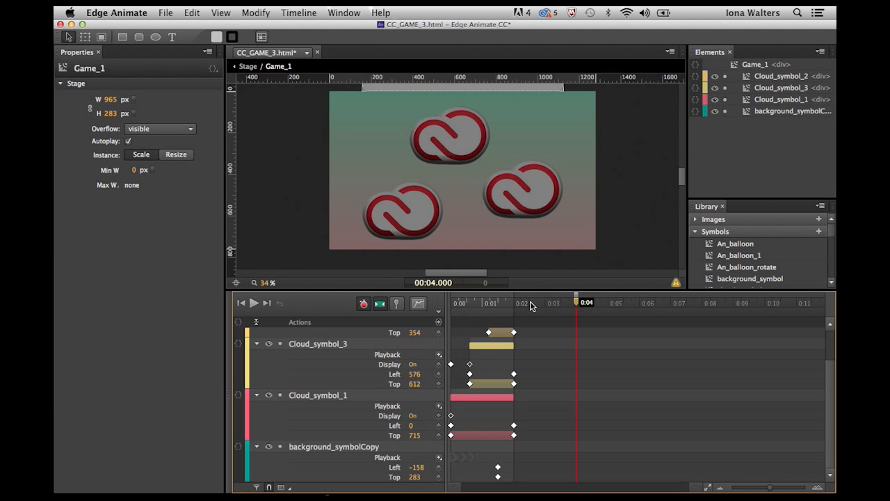
Place an An_balloon_rotate instance near the lower-left cloud at 0:02 inside Game_1 and name it An_balloon_rotate_1
click(514, 304)
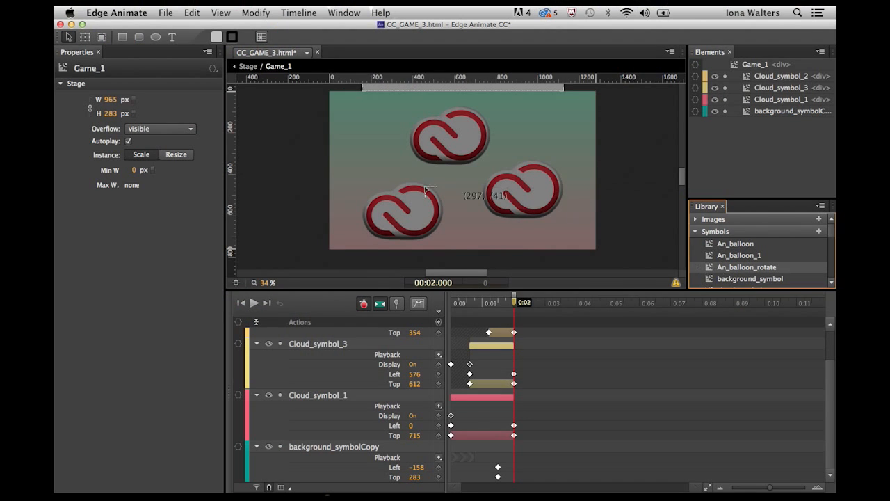
drag(386, 202, 387, 202)
double_click(810, 77)
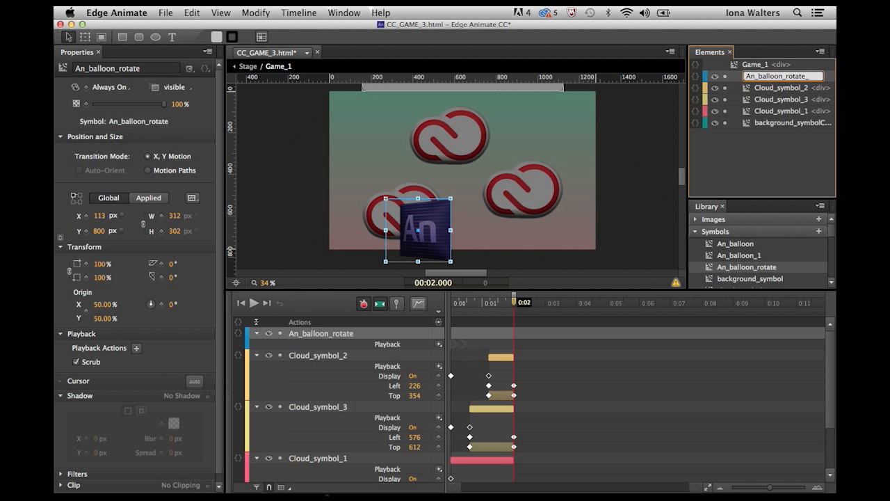
click(783, 166)
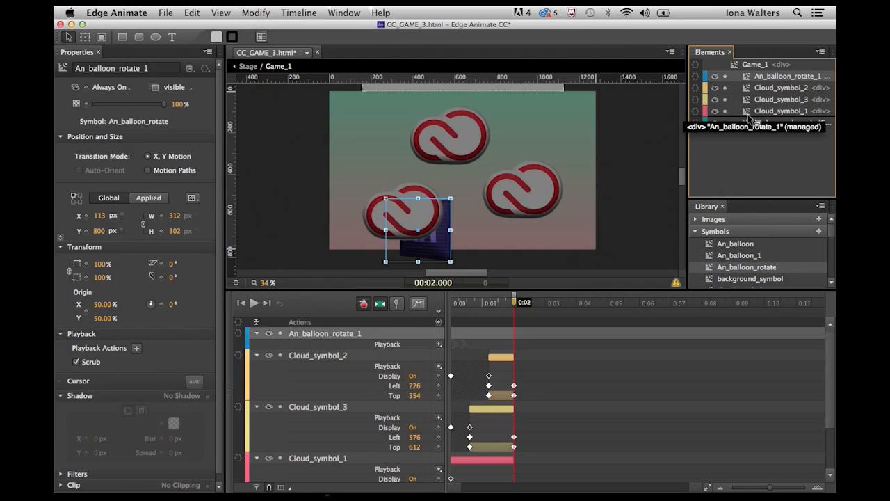
Reorder An_balloon_rotate_1 beneath Cloud_symbol_1, scale it to 50% and position it behind the lower-left cloud at about X 122, Y 793
drag(749, 118, 751, 120)
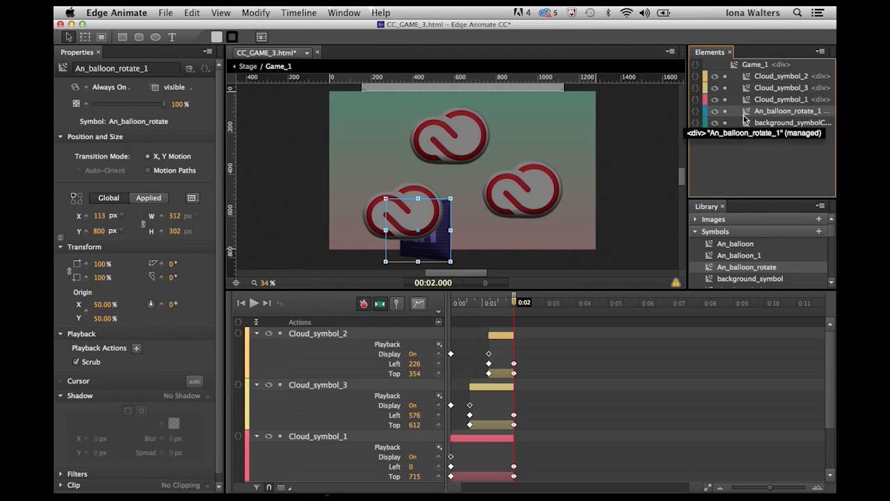
click(100, 264)
text(50)
key(Return)
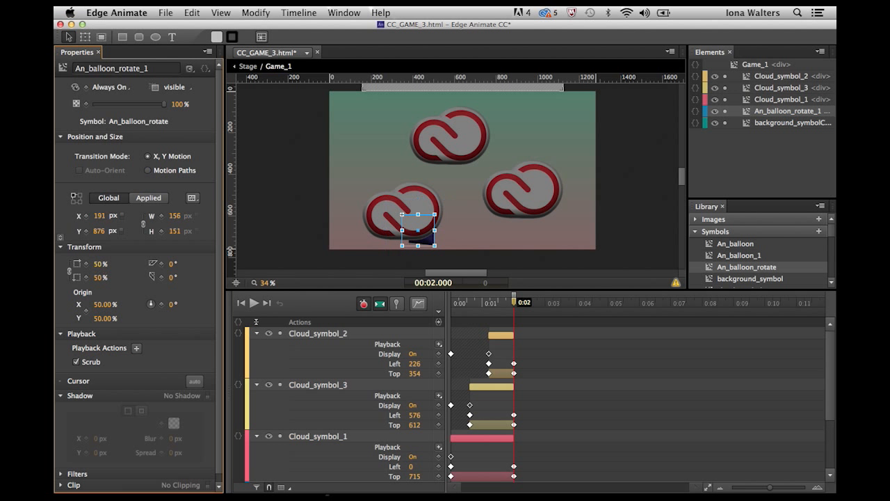
drag(424, 244, 409, 228)
Insert a timeline label An1 at 0:02 and set the display of An_balloon_rotate_1 to On there
click(515, 313)
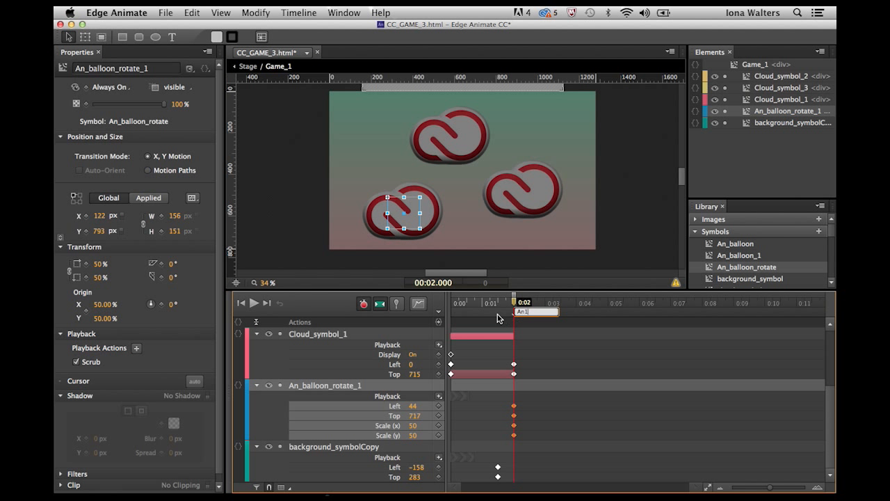
click(119, 94)
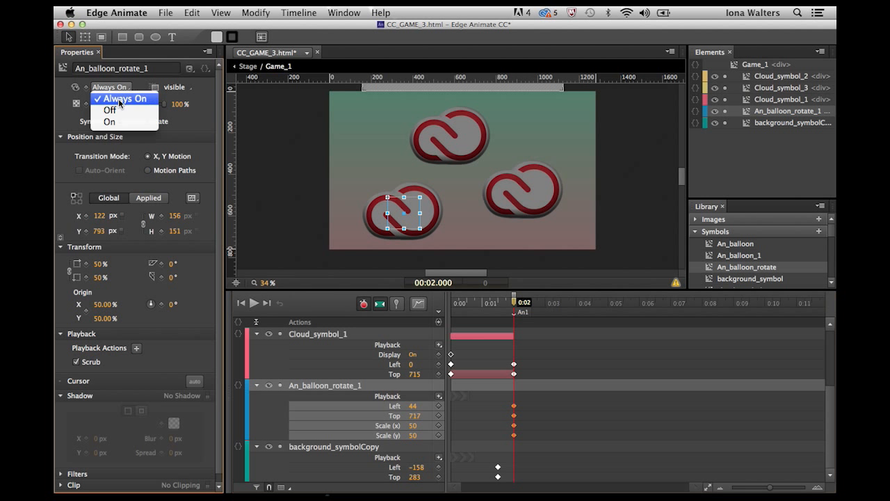
click(111, 119)
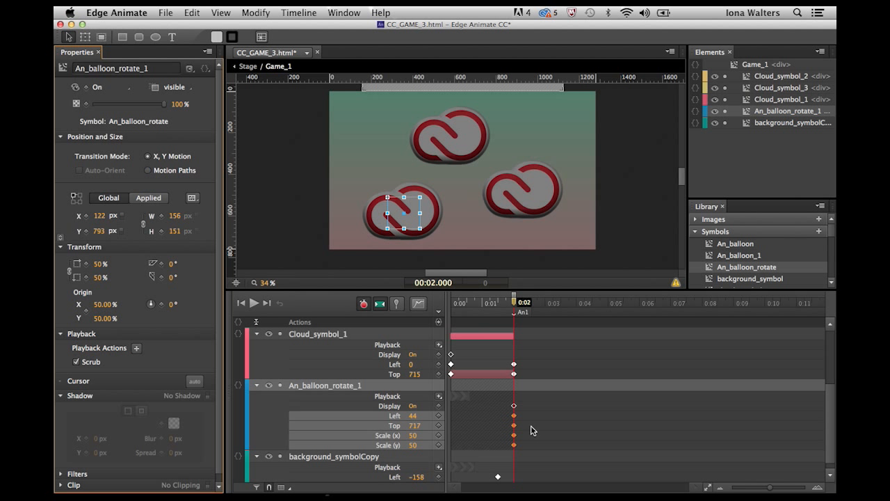
Insert a timeline label named game_start at 0:00 in Game_1
drag(514, 309, 497, 307)
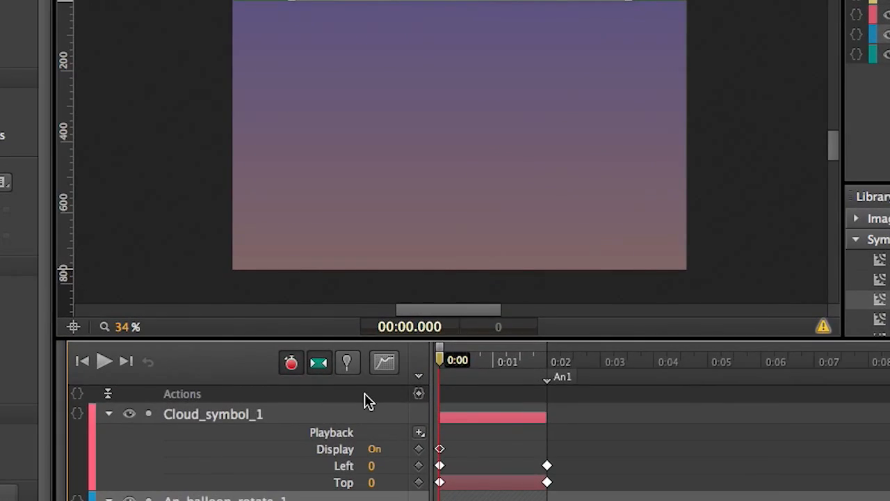
key(super+l)
text(game_start)
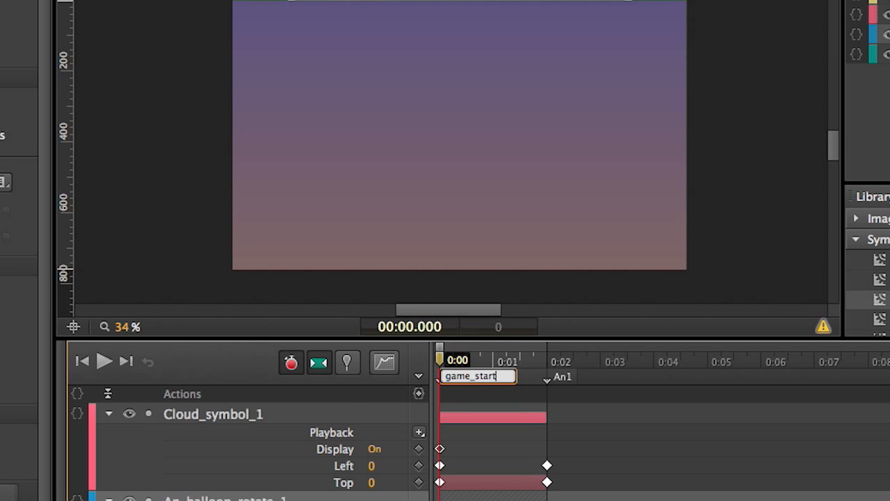
key(Return)
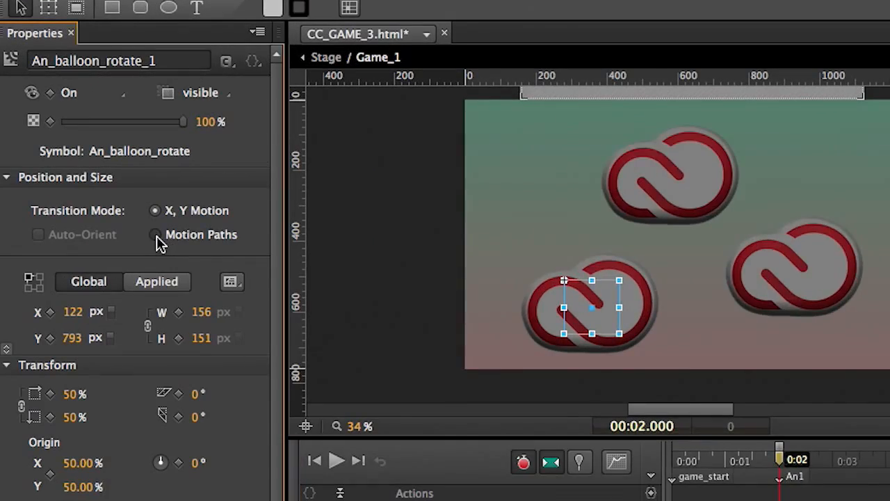
Switch An_balloon_rotate_1 to motion paths and shape a winding path from the lower-left cloud to the right cloud, ending at 0:04
click(156, 235)
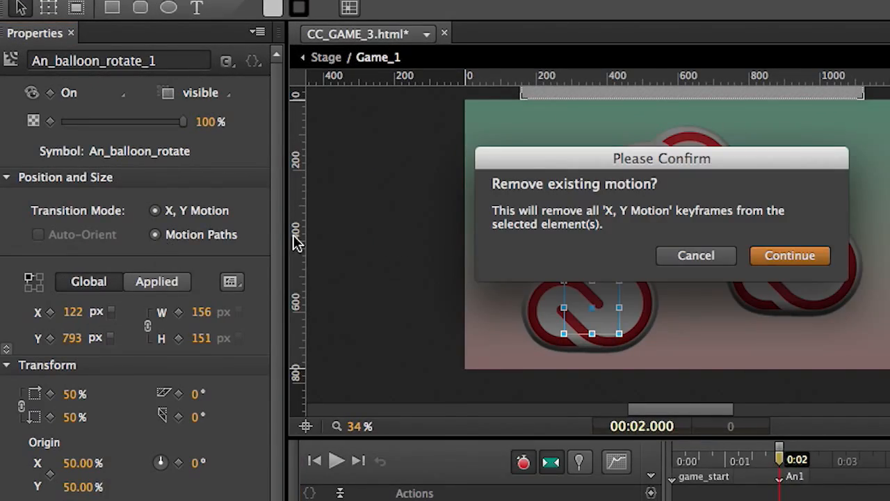
click(781, 256)
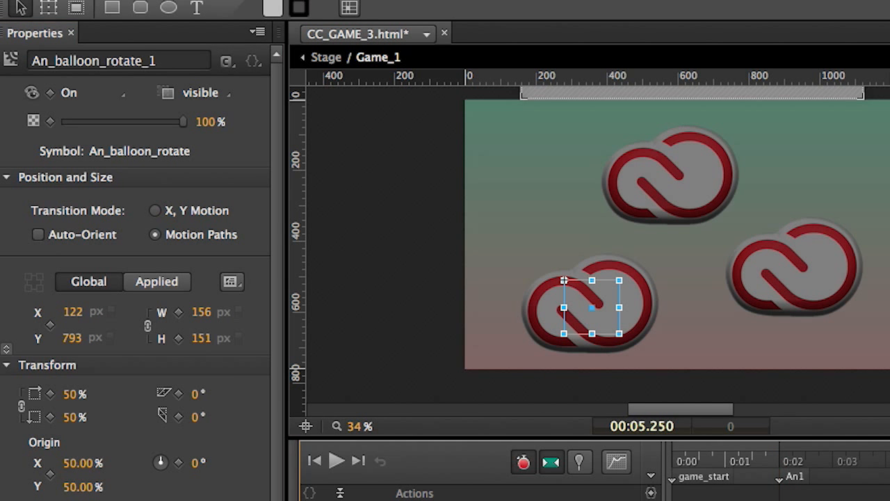
drag(758, 388, 604, 336)
drag(403, 211, 554, 184)
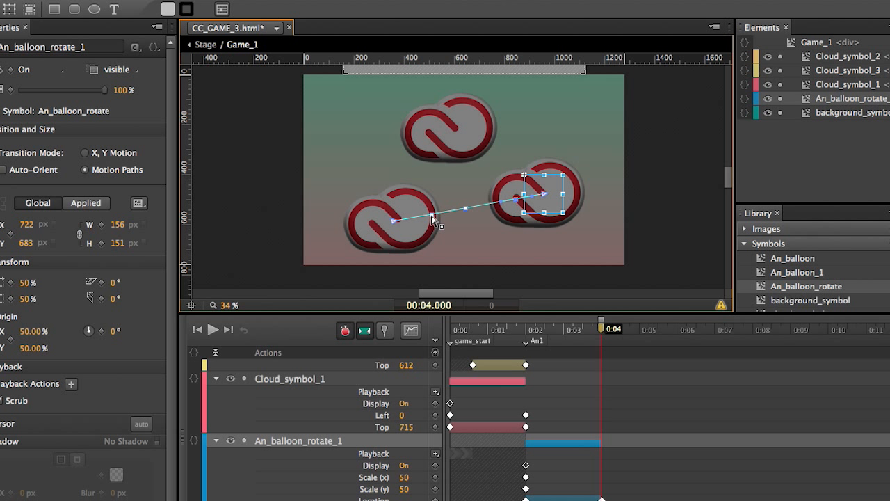
drag(390, 184, 361, 142)
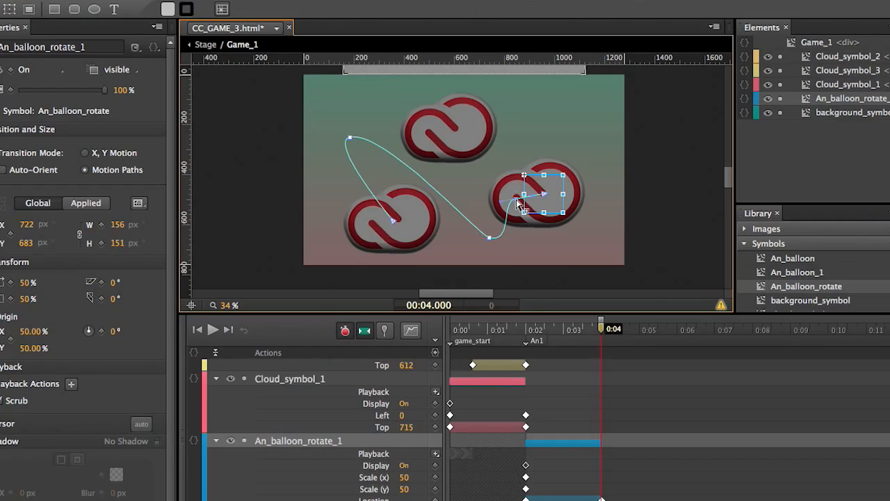
drag(518, 202, 444, 127)
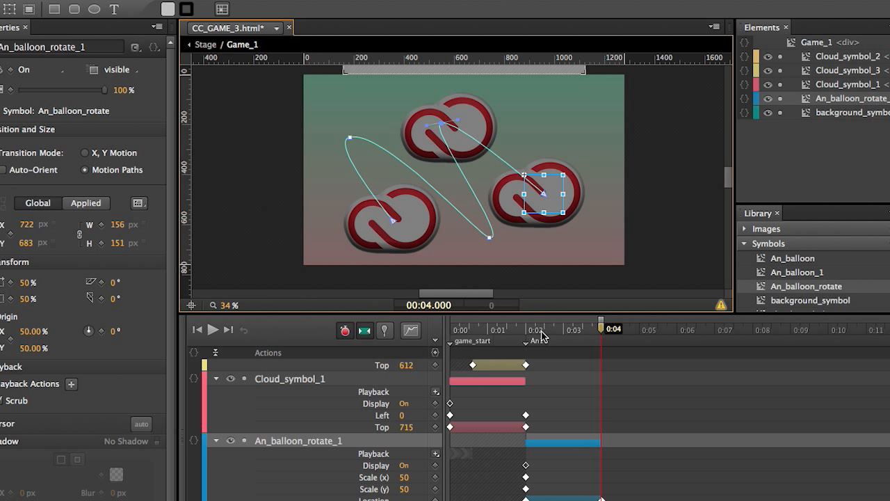
Rotate An_balloon_rotate_1 to -36° at 0:02, enable Auto-Orient and scrub through its motion along the path
drag(545, 332, 526, 331)
drag(104, 331, 89, 332)
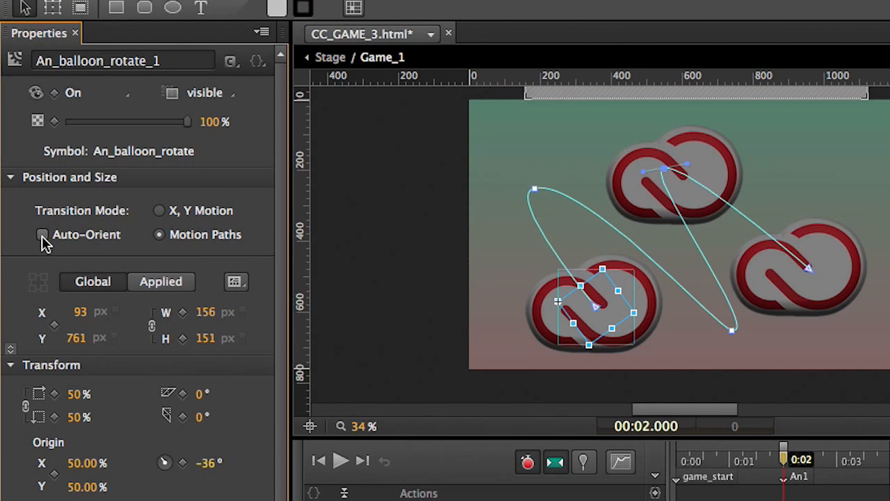
click(1, 170)
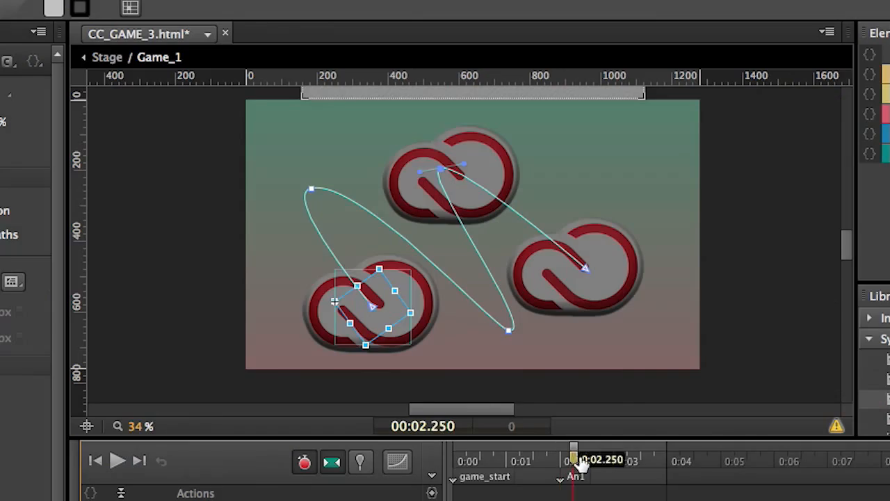
drag(577, 461, 668, 482)
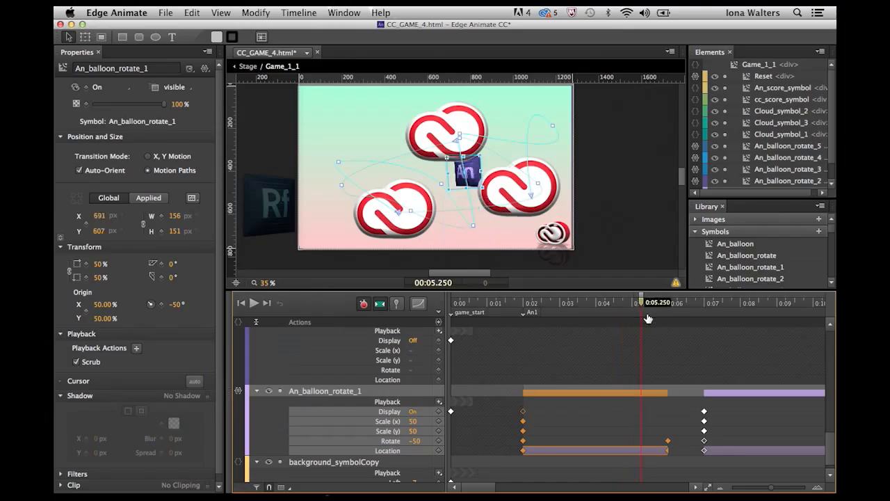
Add a trigger at 0:11 on the Game_1_1 timeline with the code sym.play("An1"); and close the code editor
drag(647, 318, 822, 369)
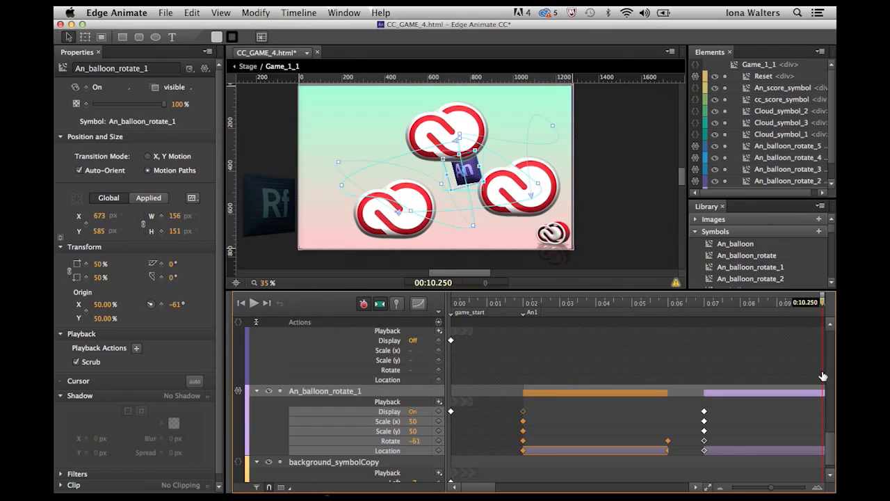
drag(465, 170, 487, 224)
drag(822, 368, 788, 363)
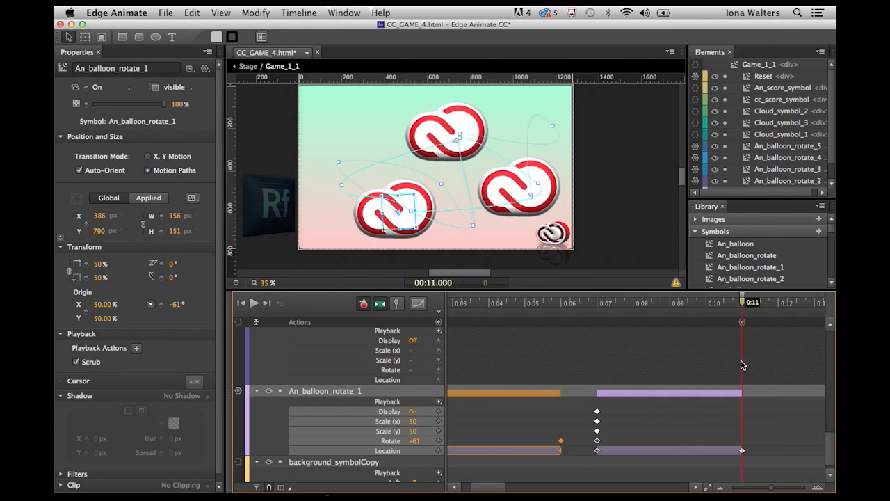
click(742, 321)
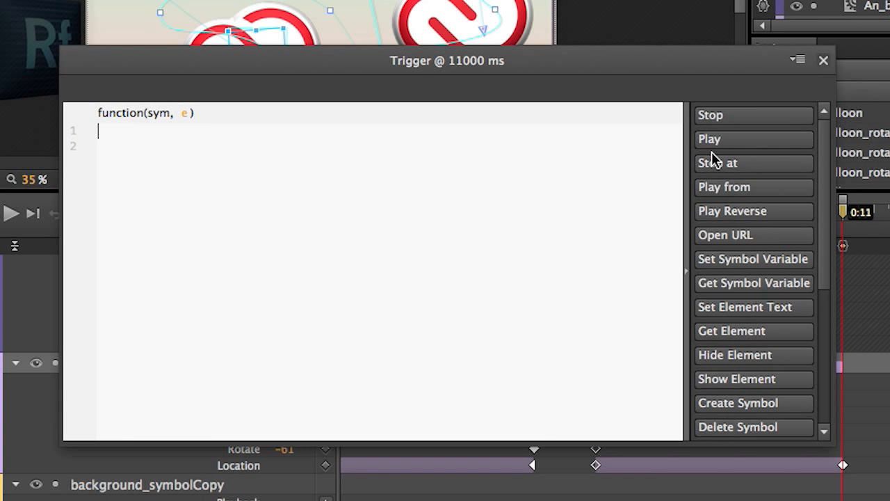
click(668, 260)
text("An1");)
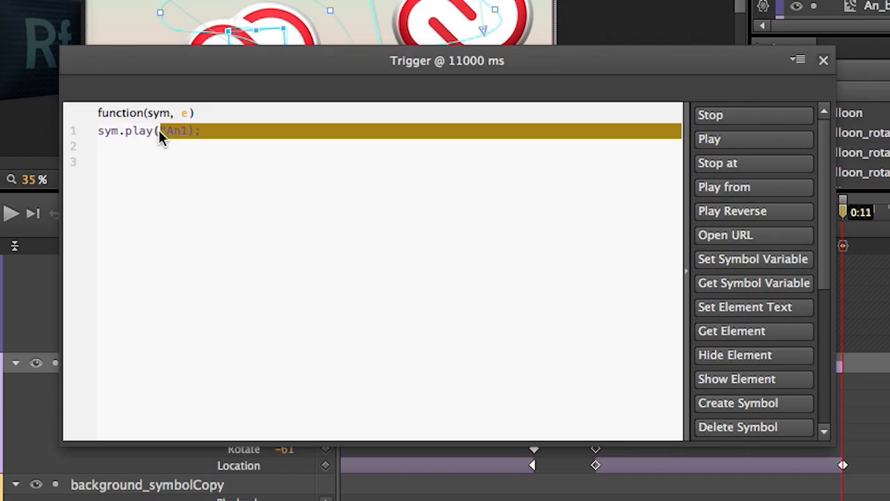
click(823, 63)
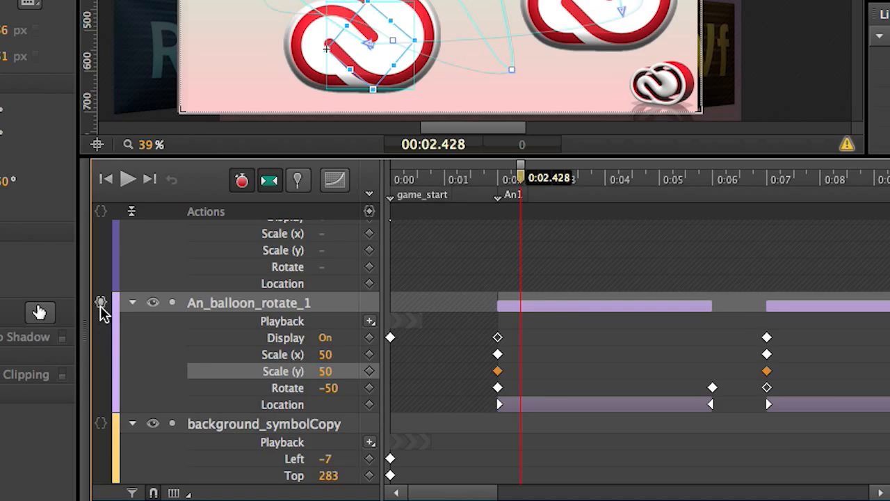
Examine the mousedown action code attached to An_balloon_rotate_1
click(101, 304)
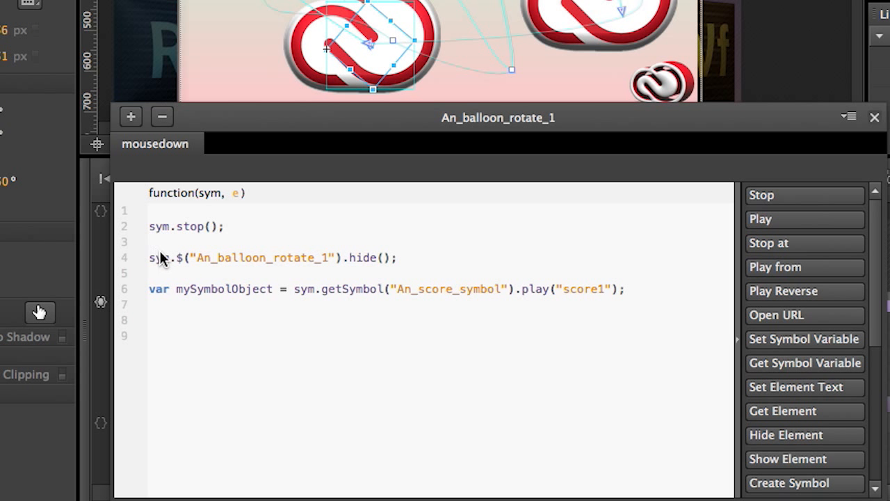
click(134, 122)
click(158, 199)
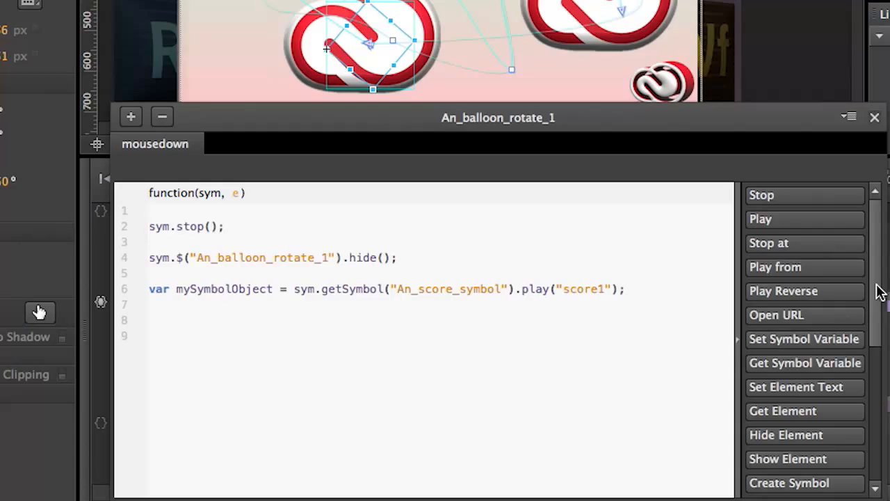
Review the keyframes, labels and triggers of the other An_balloon_rotate elements in the Game_1 symbol's timeline
drag(879, 292, 879, 375)
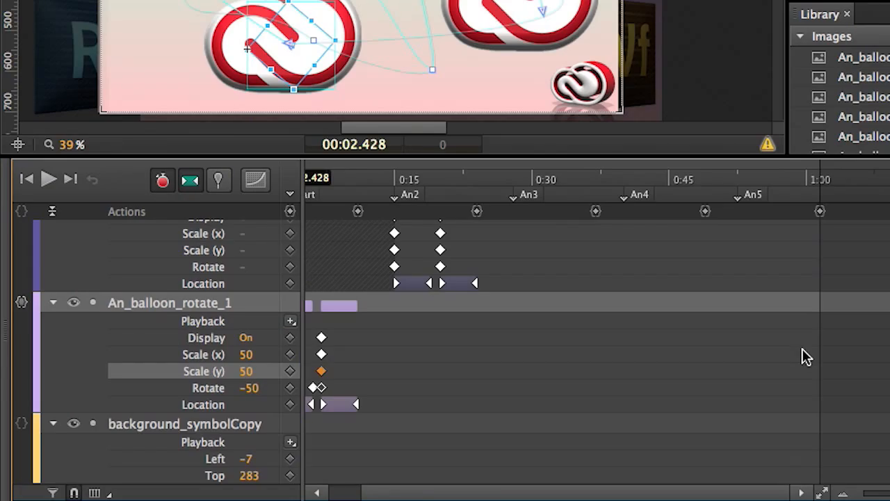
scroll(805, 356, up, 10)
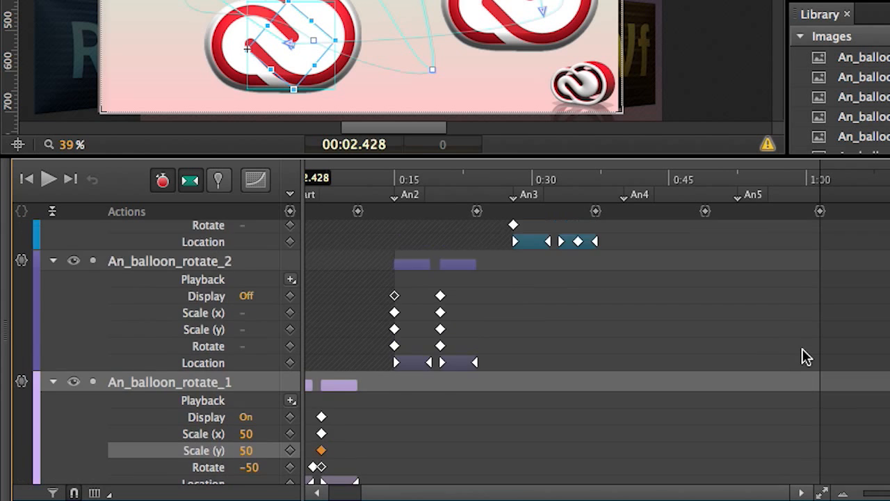
scroll(805, 356, up, 3)
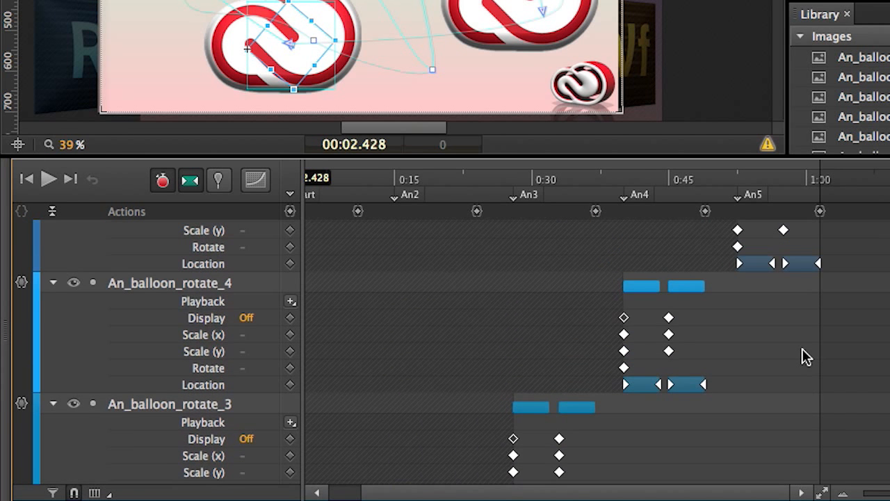
scroll(805, 356, up, 3)
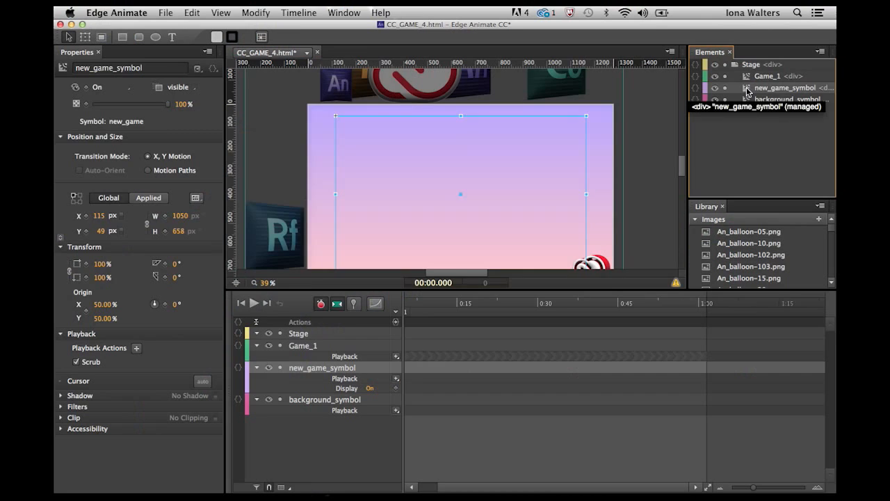
Open new_game_symbol and examine An_balloon's mousedown action code and the available event types, then close the code editor
double_click(747, 89)
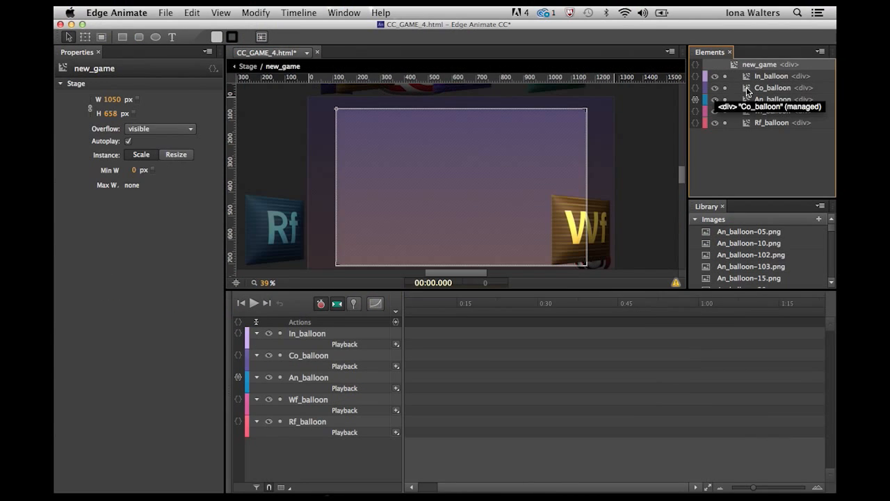
click(237, 377)
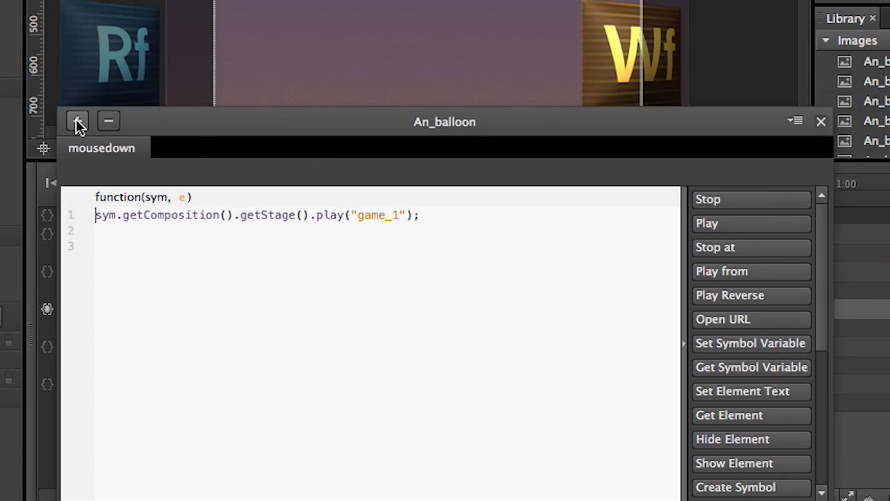
click(77, 122)
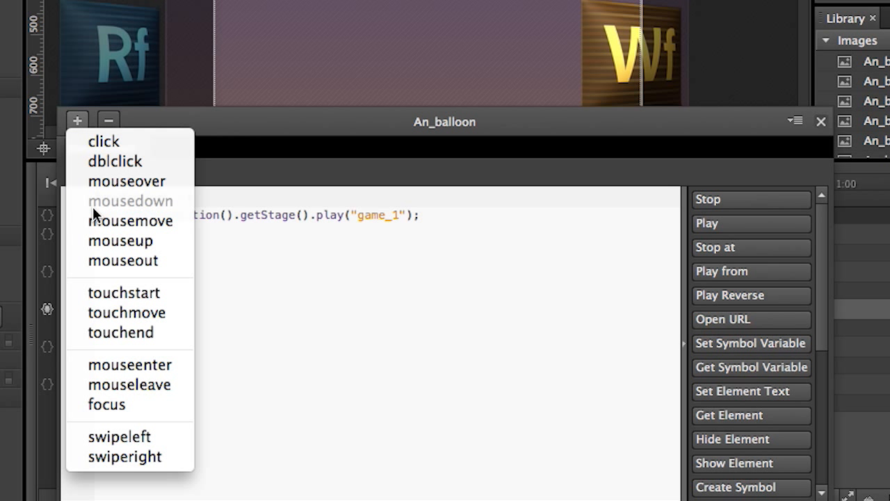
click(349, 305)
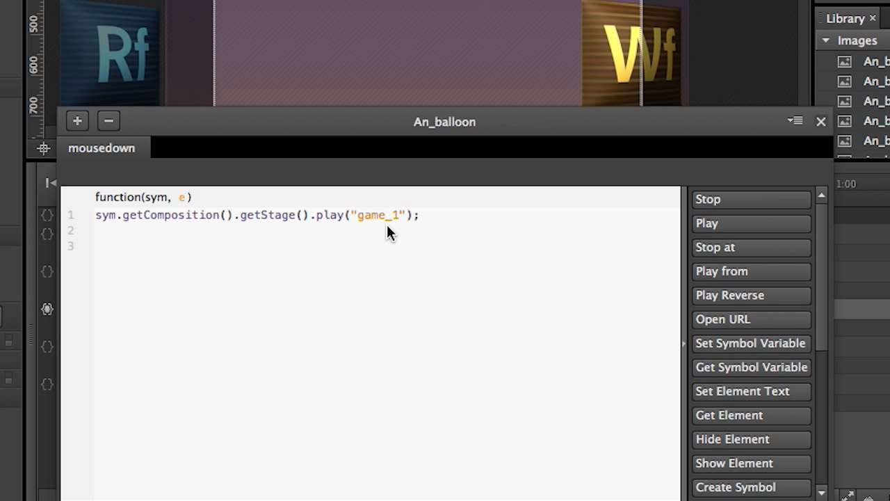
click(820, 121)
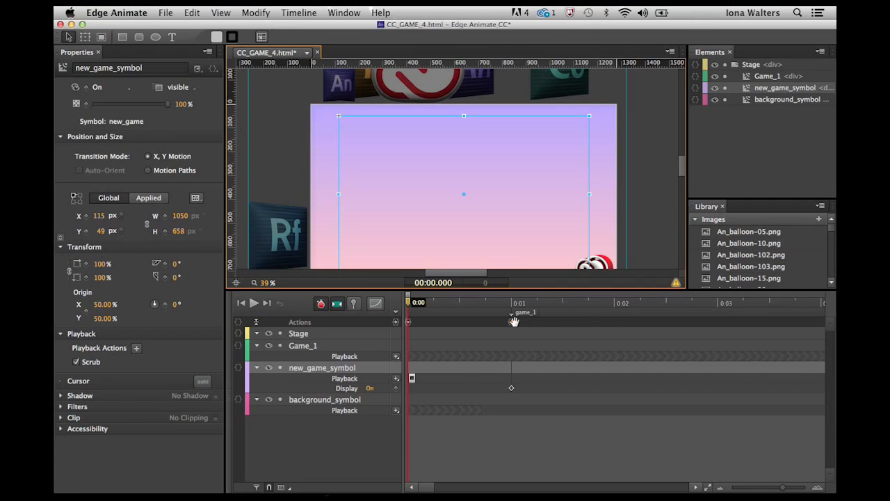
Examine the code of the Stage trigger at the game_1 label, close it and open the Game_1 symbol
click(513, 320)
double_click(513, 320)
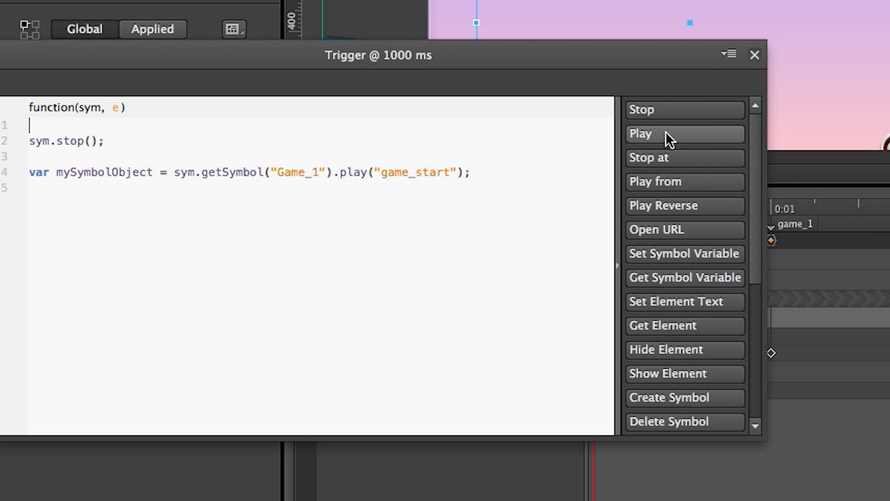
scroll(747, 180, down, 5)
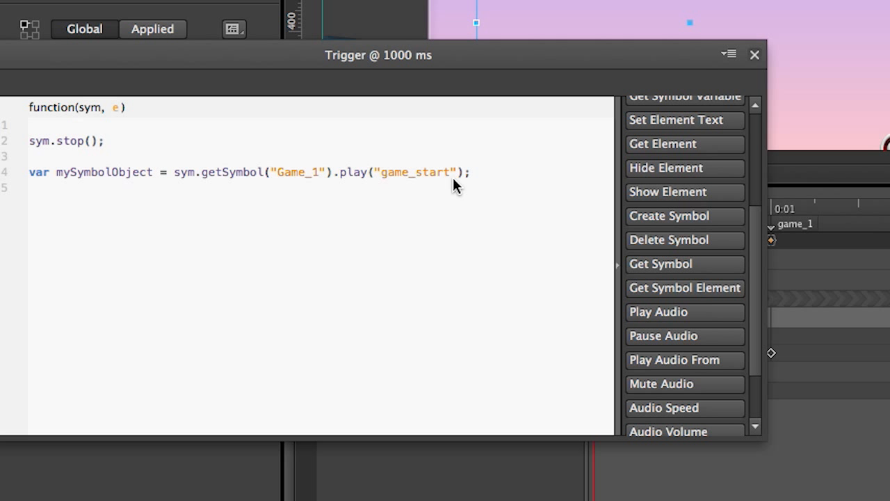
click(755, 55)
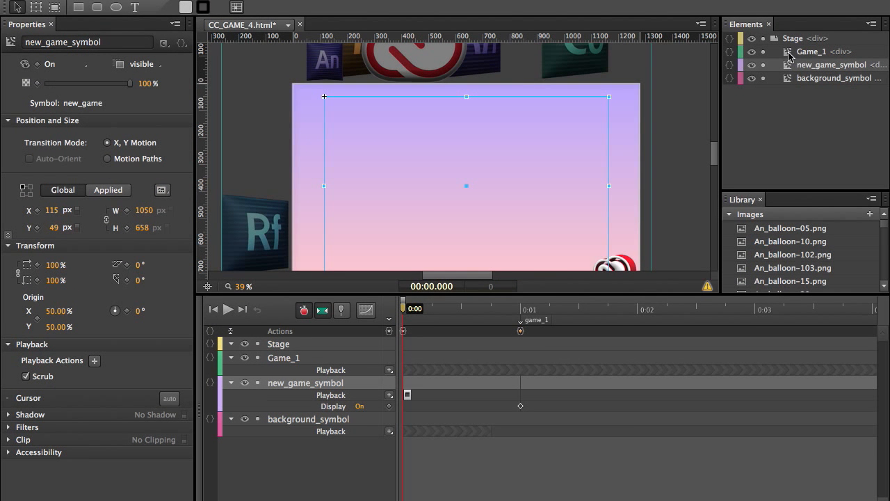
double_click(789, 53)
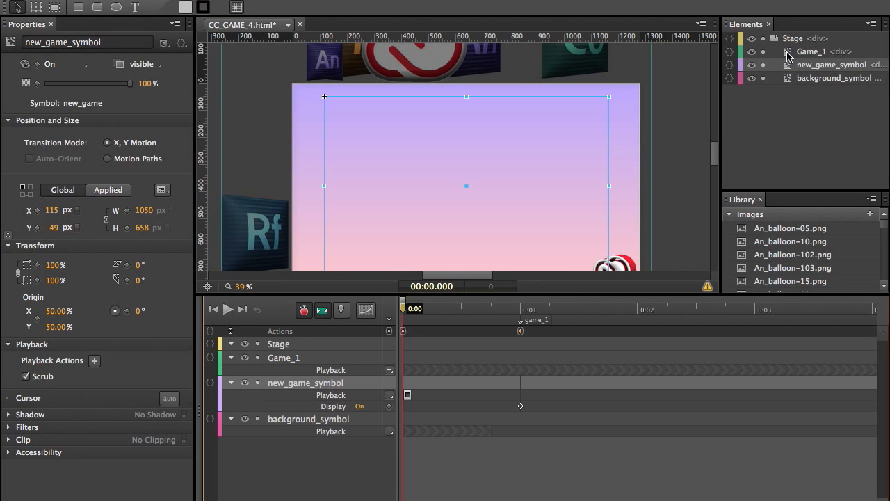
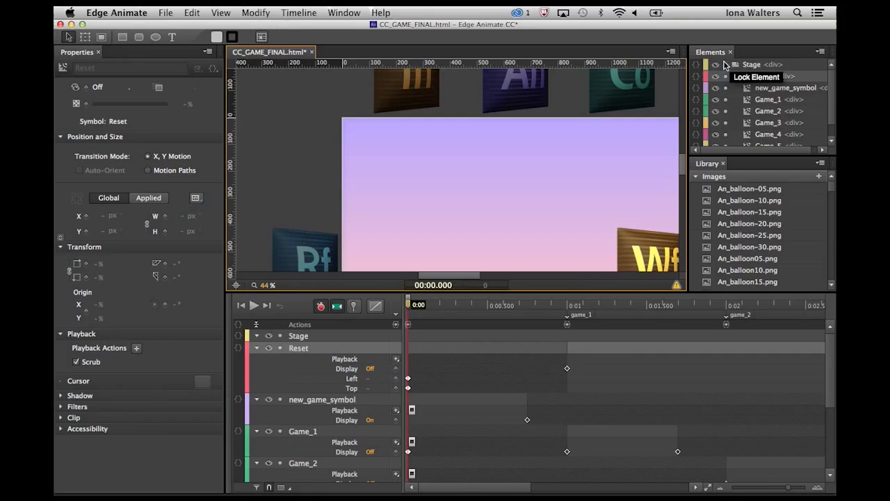
Open the Reset symbol and its nested CC_logo_symbol, then scrub through the logo's lift and drop animation
double_click(750, 77)
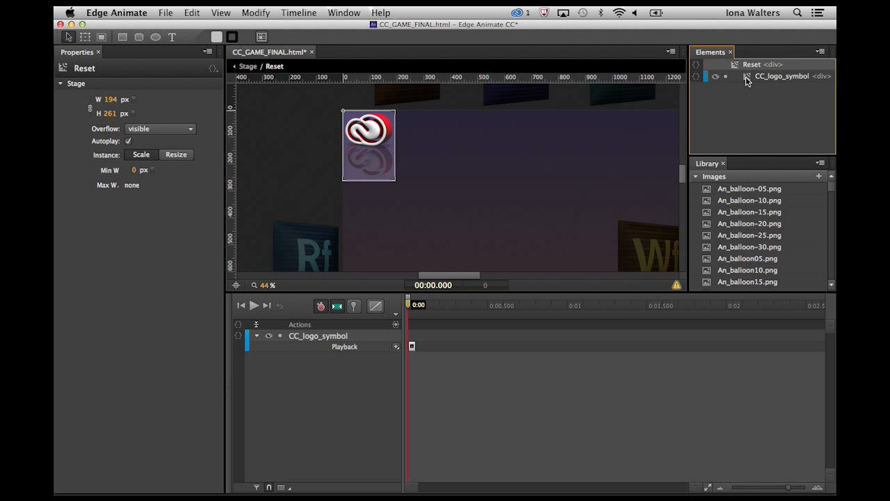
double_click(746, 81)
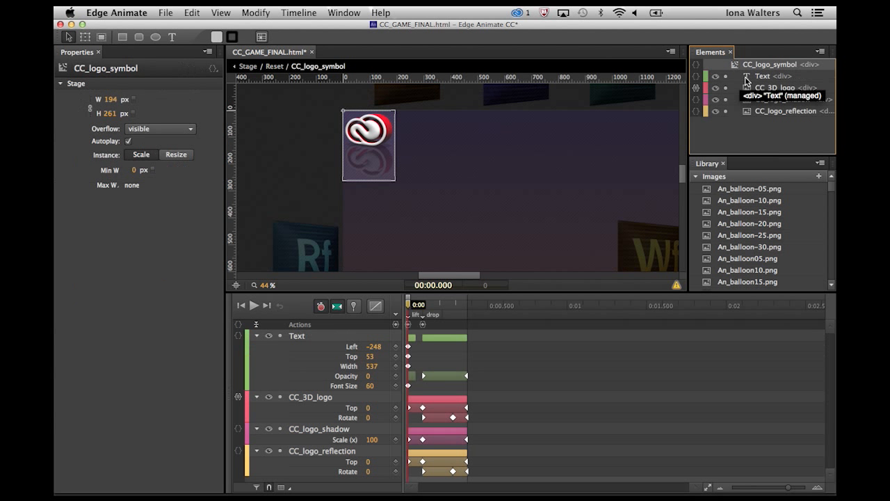
drag(791, 491, 805, 487)
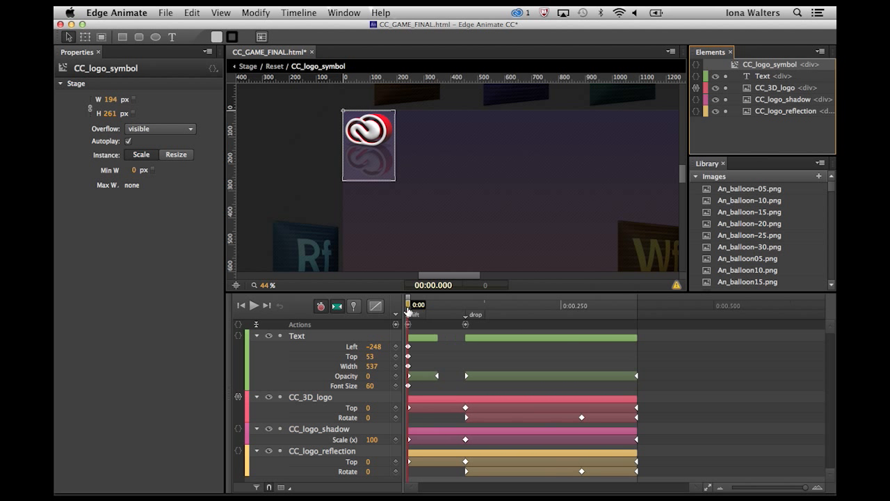
drag(407, 308, 640, 322)
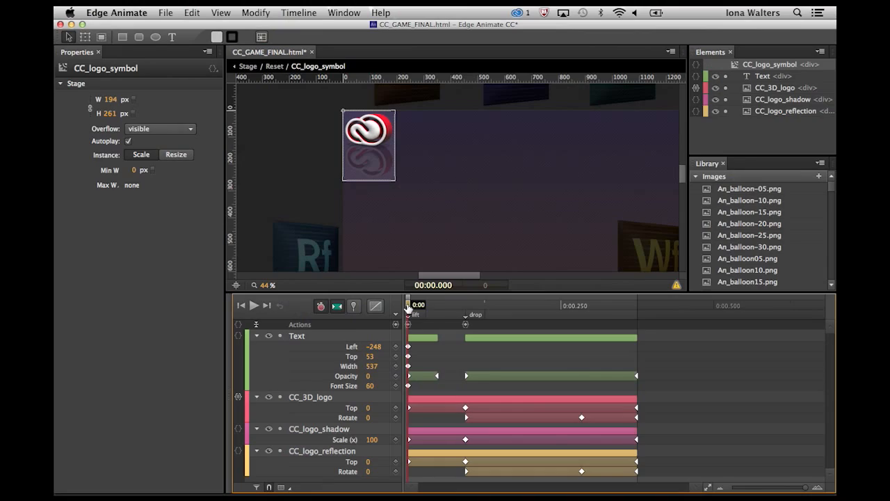
drag(407, 308, 639, 338)
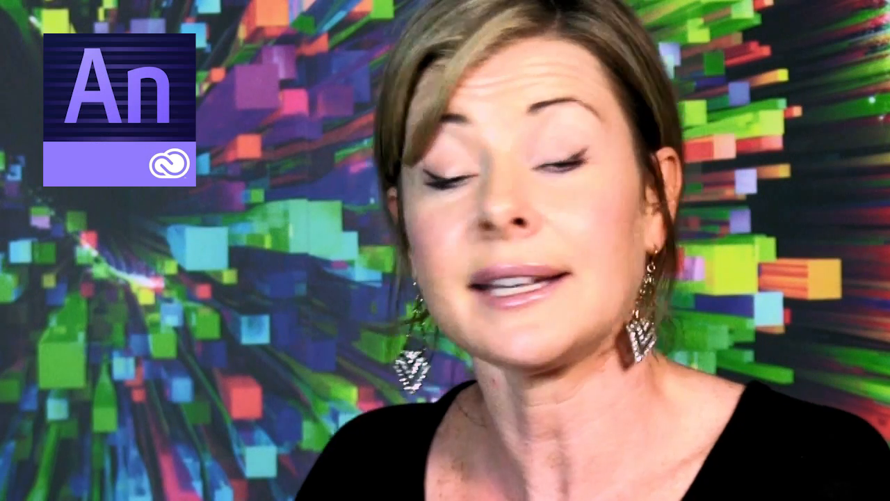
Inspect the font choices for the Text element, browse the Edge Web Fonts library and cancel without adding a font
click(295, 336)
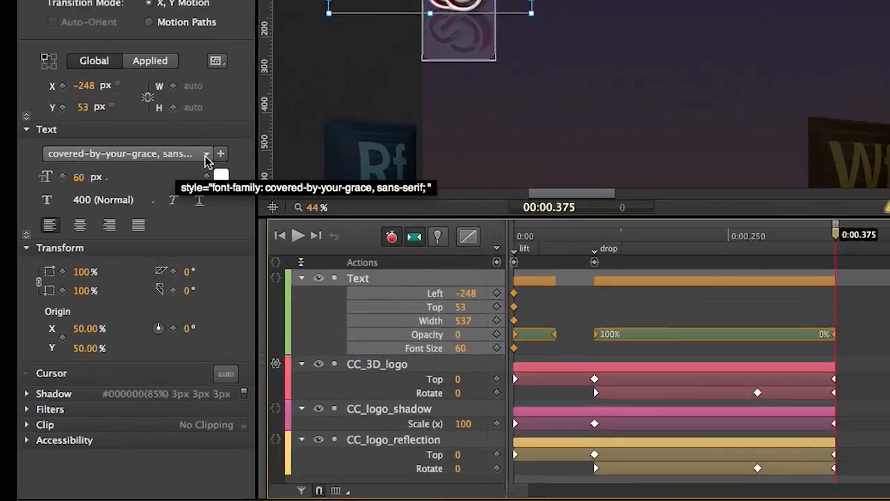
click(184, 246)
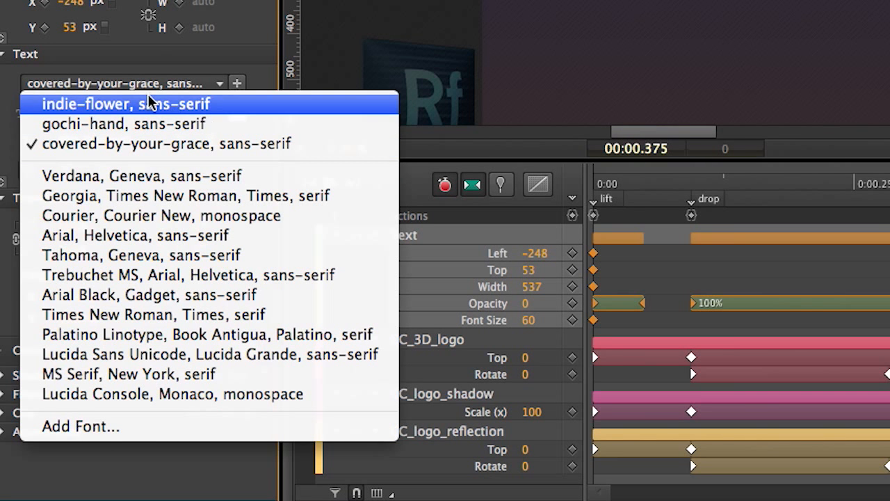
click(238, 83)
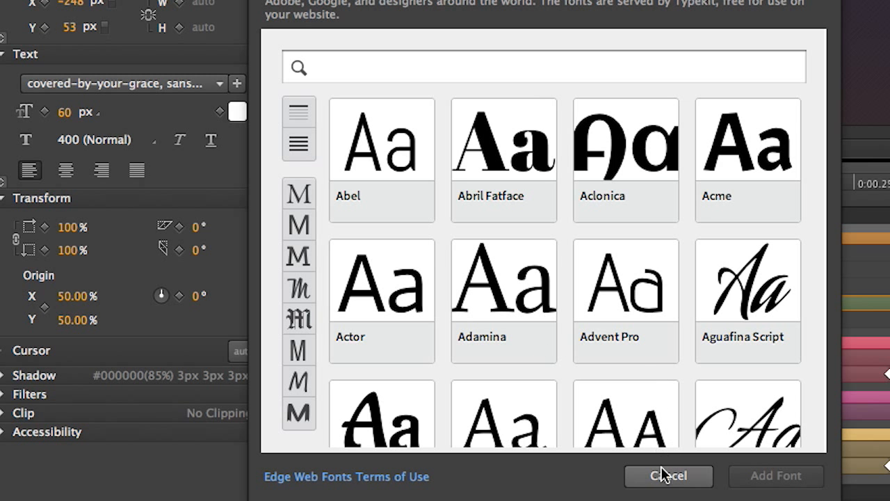
click(667, 478)
Scrub CC_logo_symbol from 0:00 to 0:00.375 to check the text fade and the logo, shadow and reflection motion up close
drag(597, 188, 642, 189)
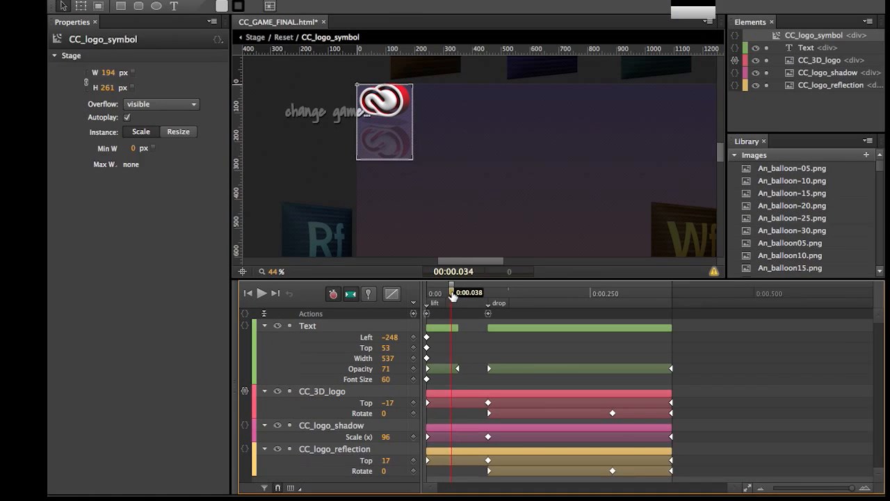
drag(453, 296, 460, 295)
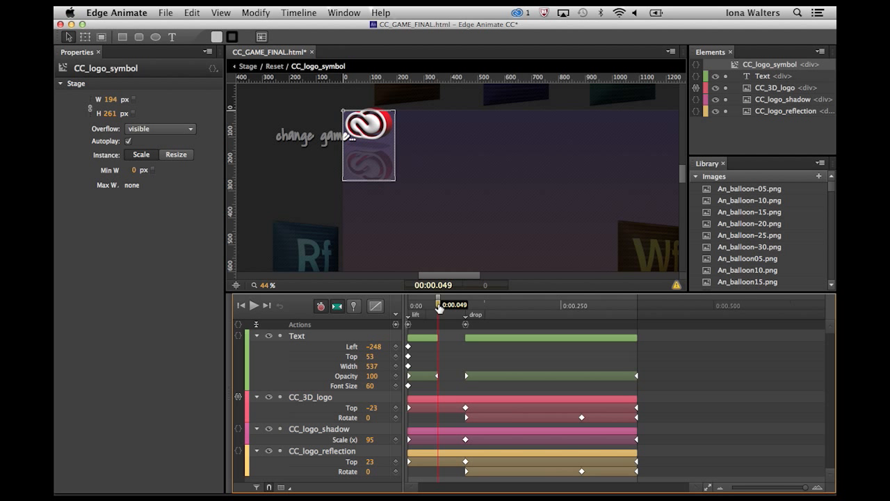
drag(439, 308, 638, 322)
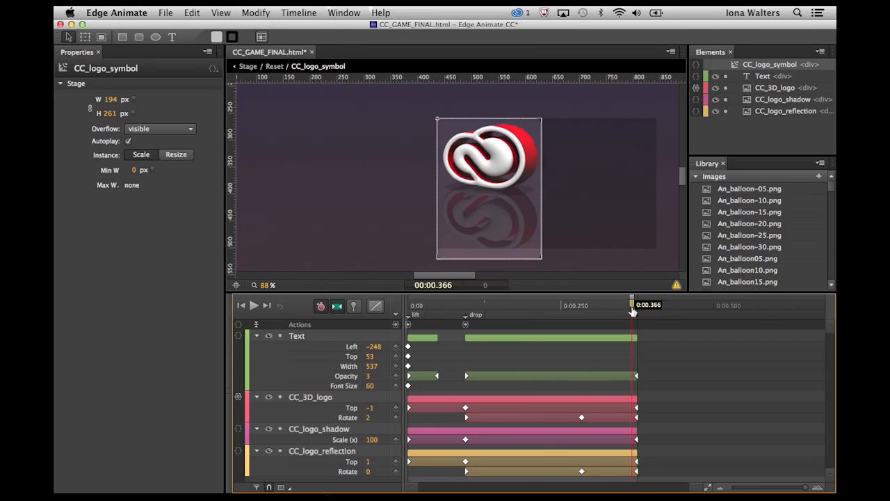
drag(643, 305, 636, 336)
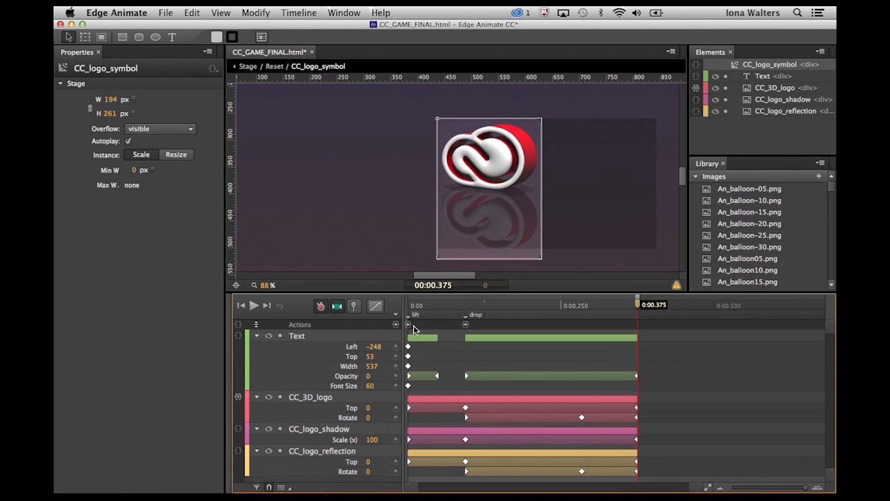
drag(245, 288, 267, 288)
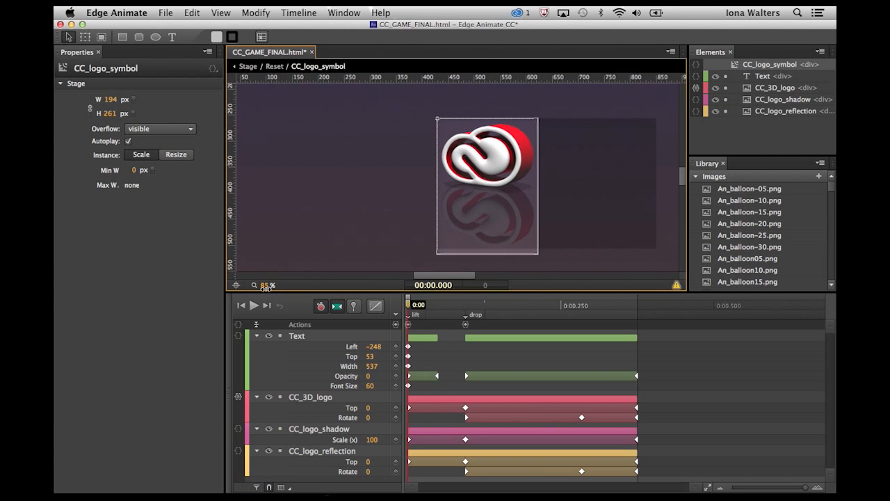
drag(407, 310, 639, 355)
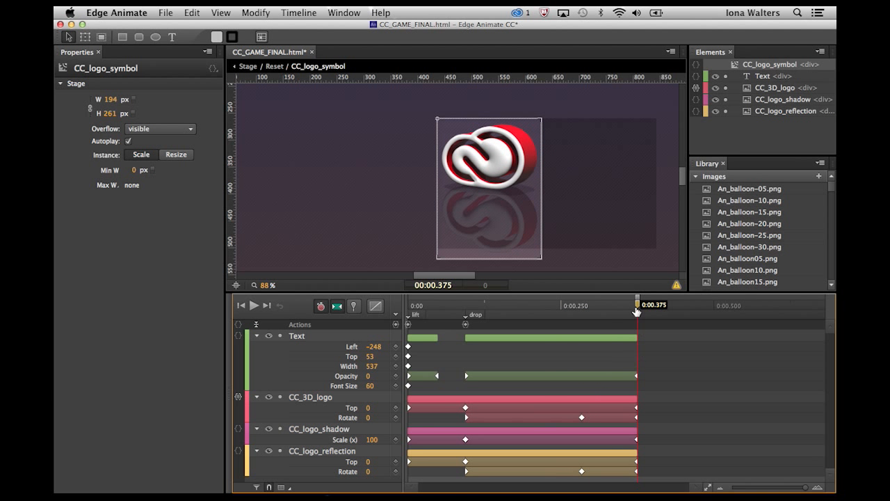
Examine the trigger code at the lift and drop labels in CC_logo_symbol and close the code editor
double_click(408, 325)
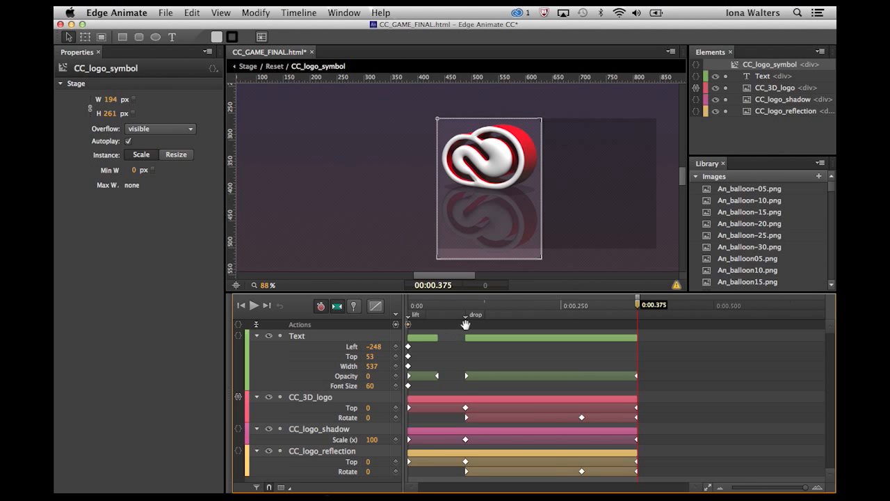
double_click(465, 324)
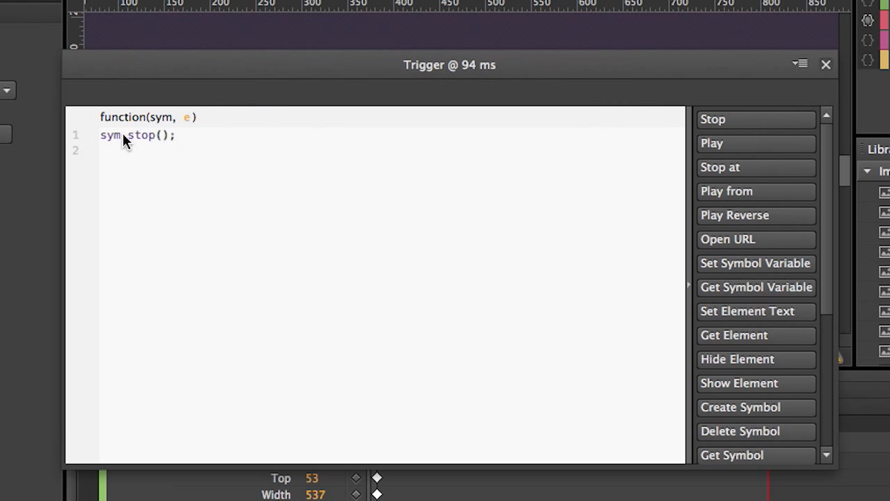
click(826, 65)
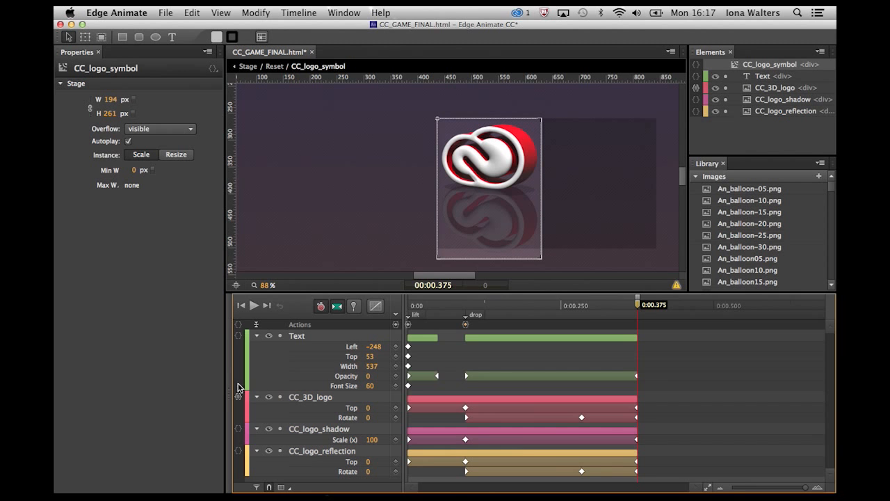
Examine the mouseover, mouseout and mousedown action code attached to CC_3D_logo
click(238, 396)
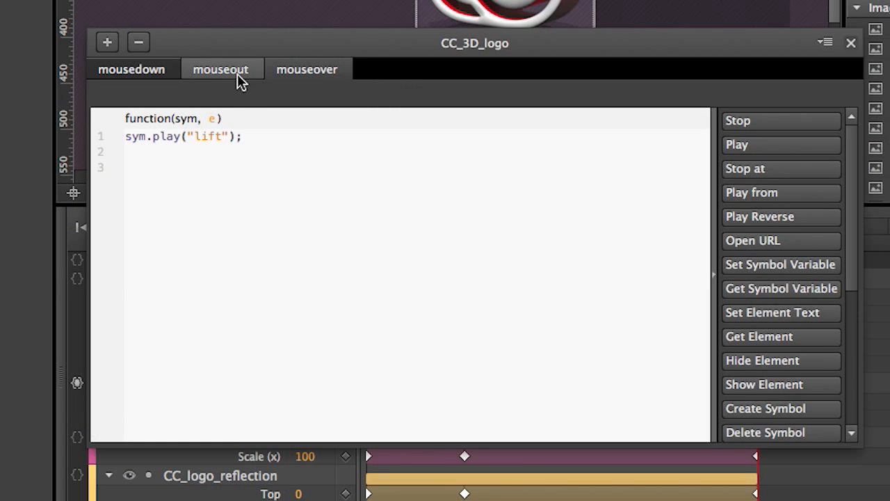
click(237, 74)
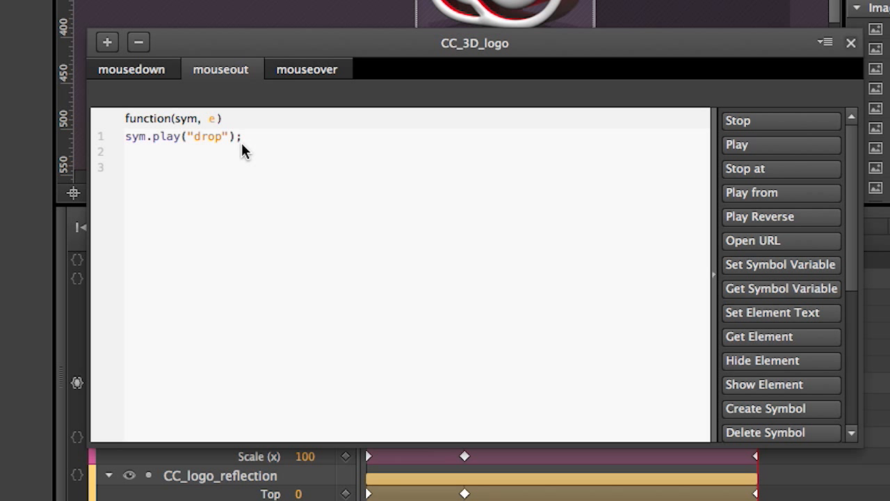
click(152, 70)
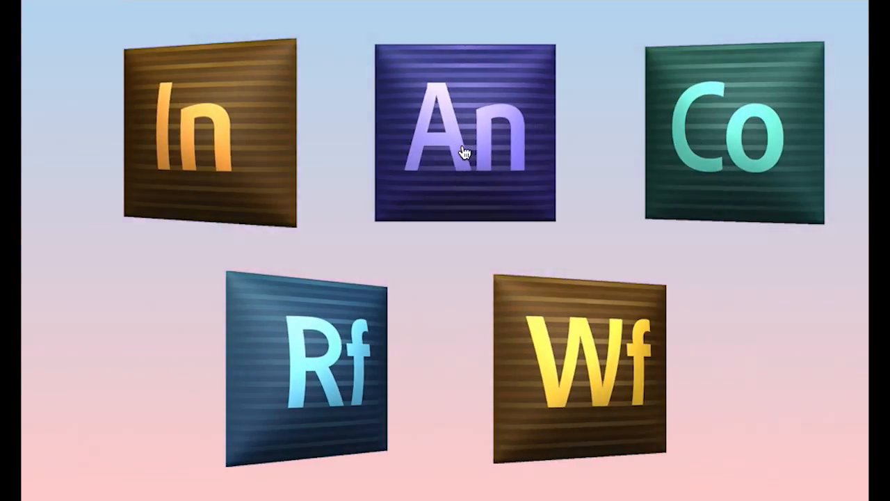
Start the An balloon game from the icon selection screen in the running preview
click(465, 151)
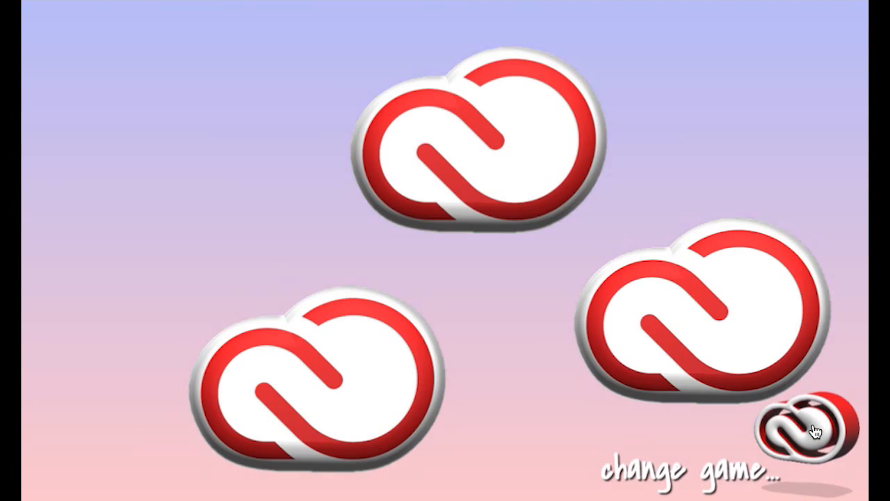
Return to the game selection screen through the change game logo in the running preview
click(812, 426)
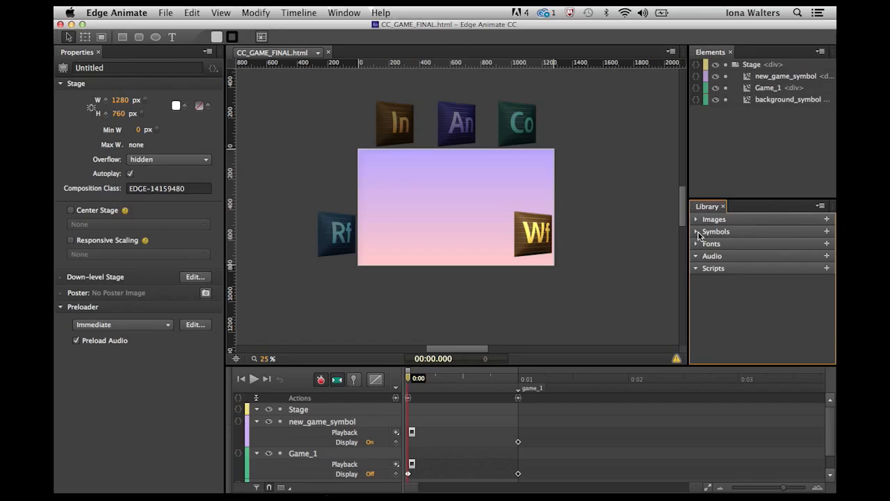
Duplicate the Game_1 symbol in the Library's symbol list
click(696, 232)
drag(888, 193, 888, 265)
click(716, 228)
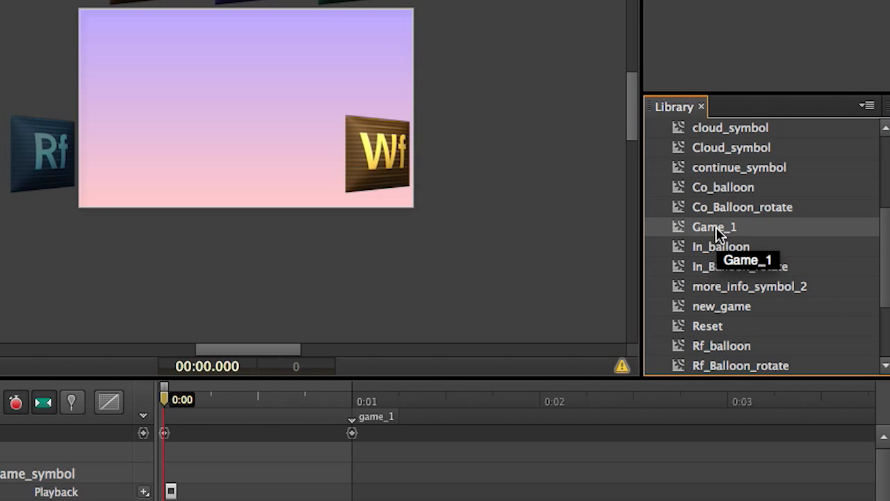
right_click(716, 227)
click(752, 310)
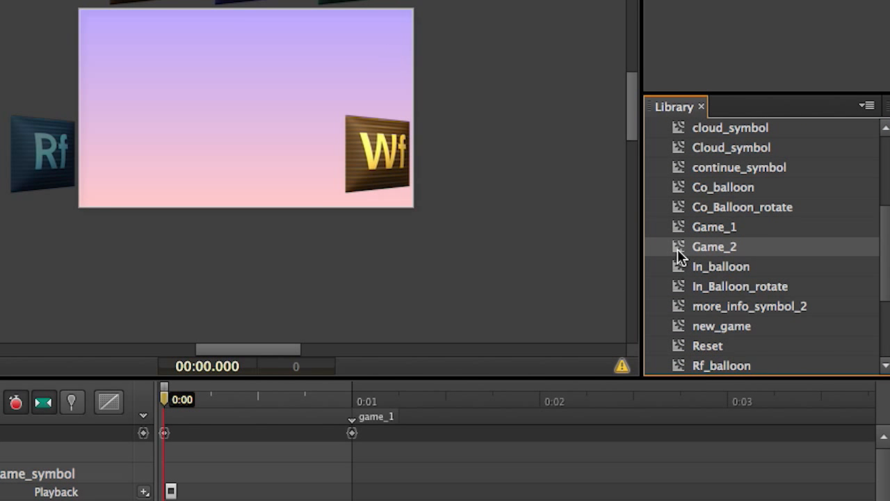
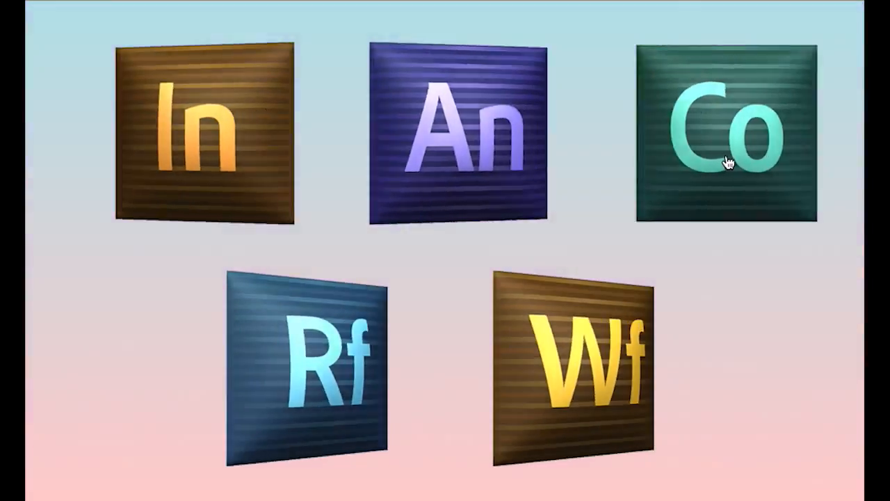
Start the Co balloon game from the icon selection screen in the running preview
click(708, 158)
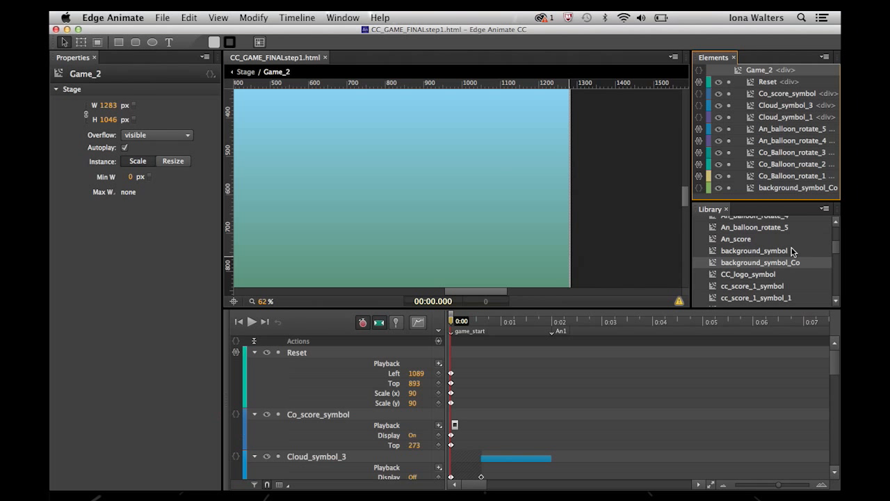
Examine the layers in the Game_2 timeline, including Co_Balloon_rotate_1 and the actions attached to it
scroll(758, 264, down, 4)
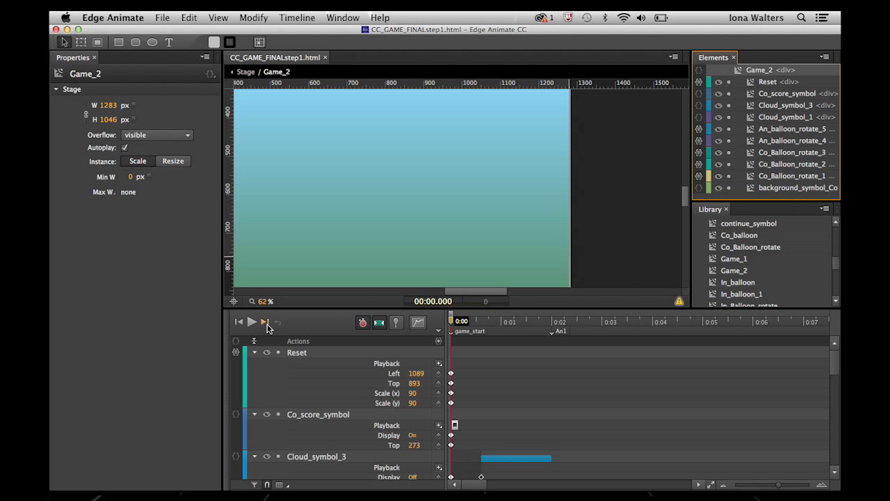
scroll(291, 406, down, 15)
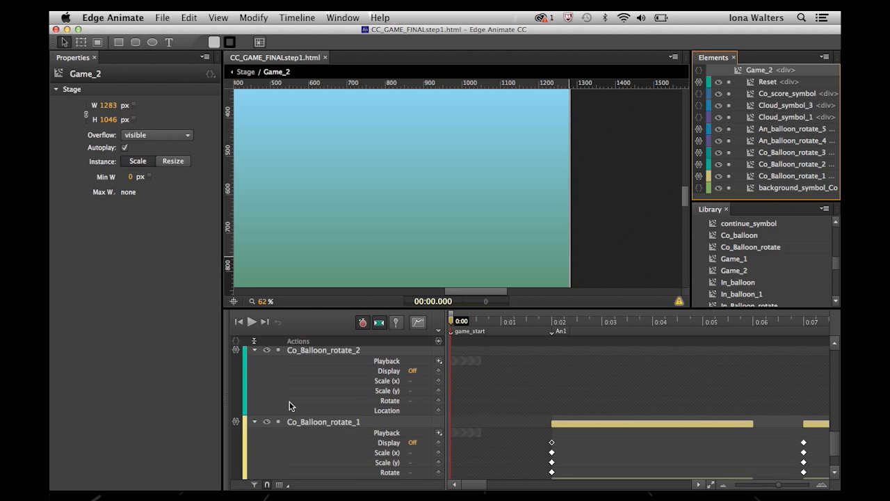
scroll(291, 406, down, 5)
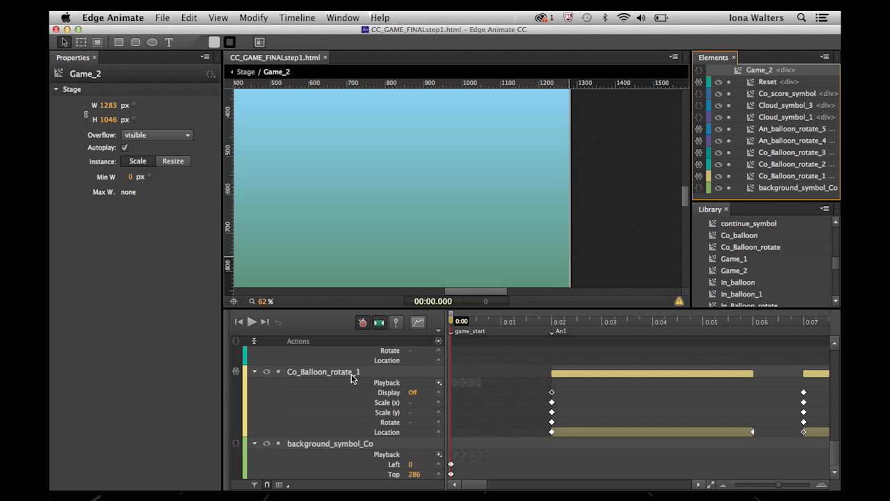
scroll(758, 235, up, 4)
scroll(758, 235, down, 5)
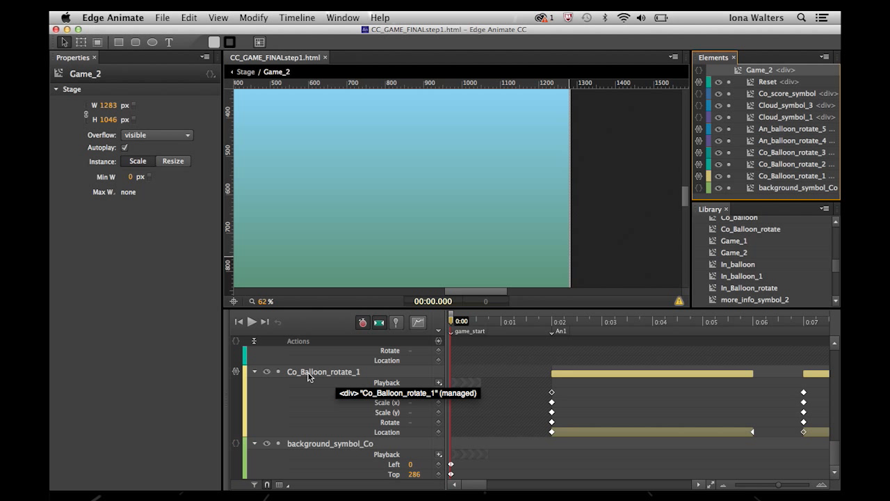
click(237, 375)
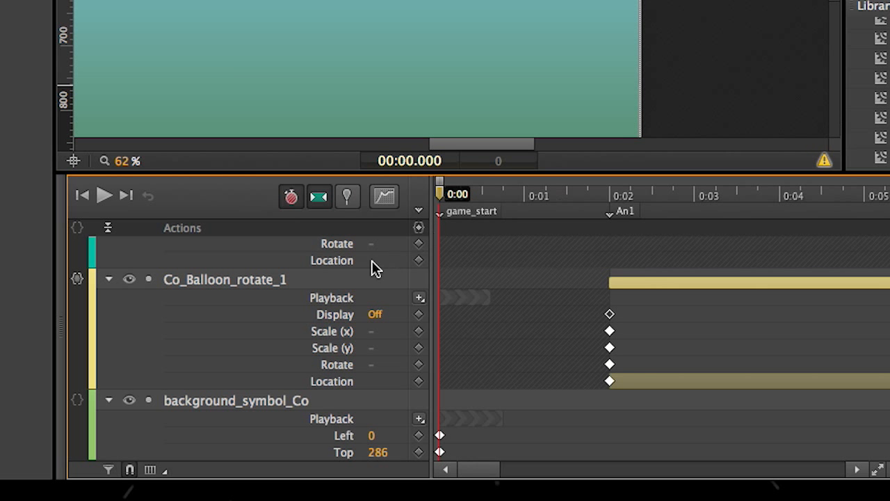
scroll(367, 261, up, 5)
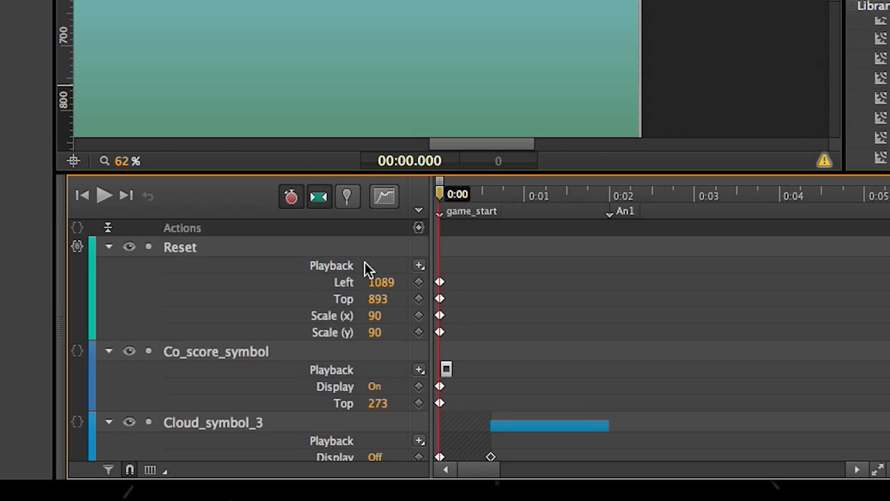
Locate the An_score symbol in the Library and open Co_score_symbol inside Game_2 for editing
click(211, 356)
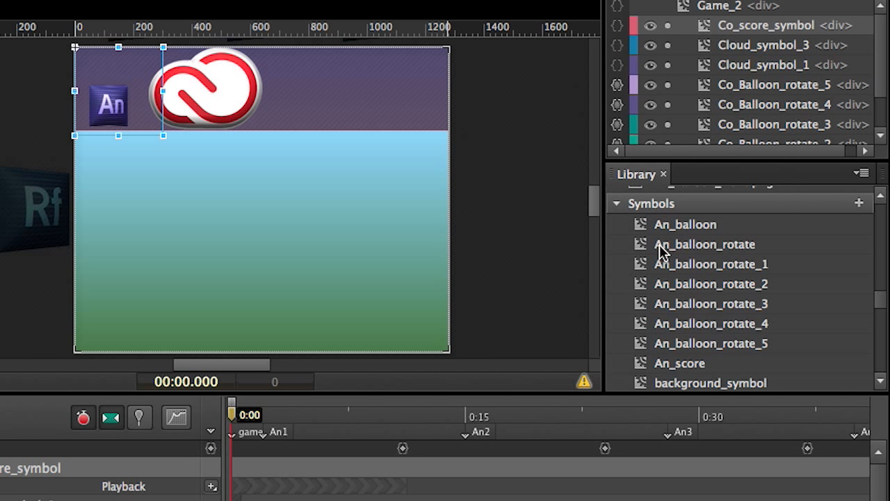
scroll(663, 250, down, 3)
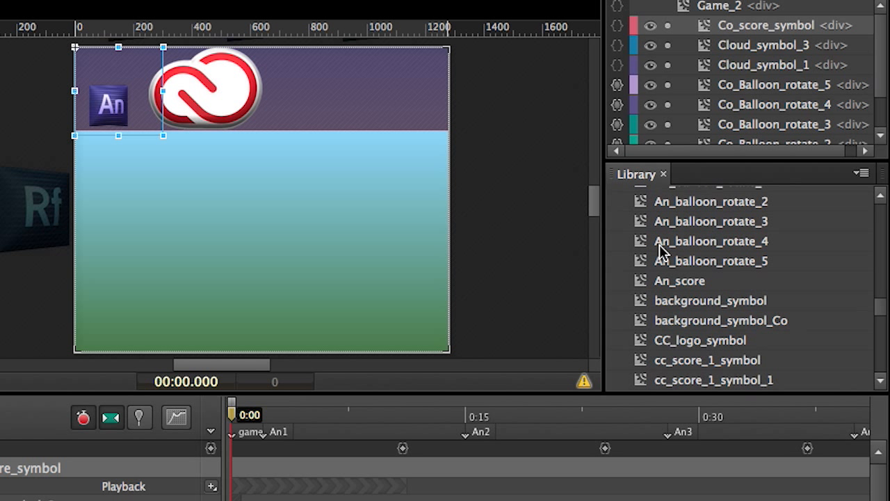
click(661, 285)
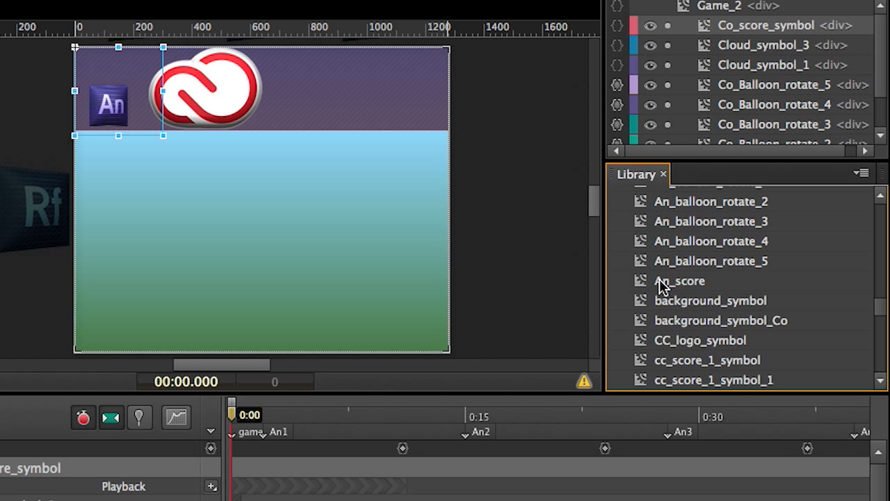
right_click(677, 286)
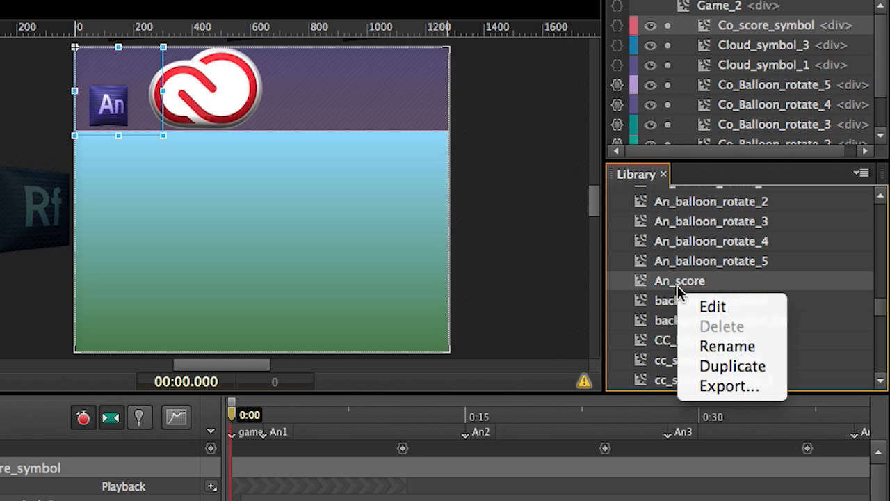
click(659, 299)
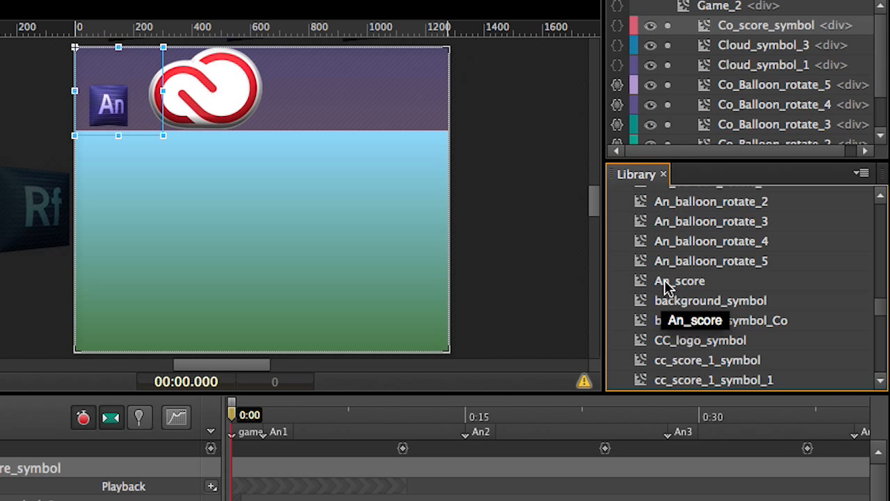
click(705, 29)
double_click(706, 29)
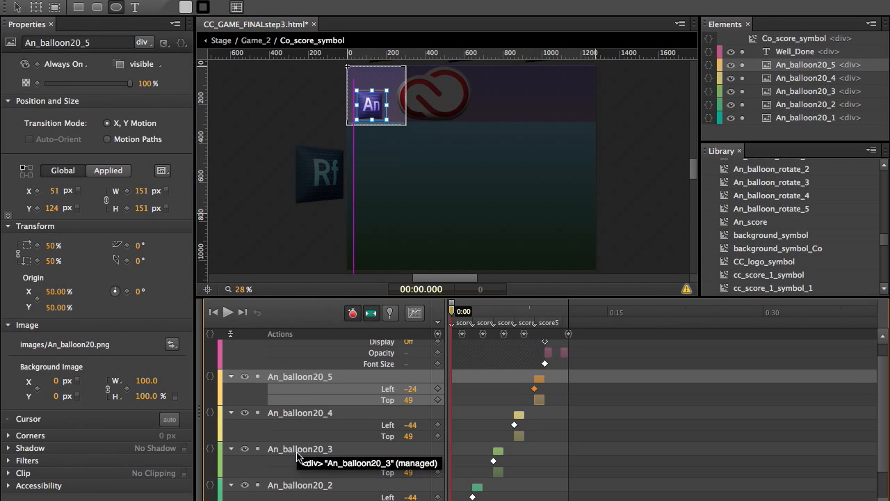
Swap the image of An_balloon20_5, An_balloon20_3 and An_balloon20_1 in Co_score_symbol for Co_balloon20.png
super+click(297, 453)
scroll(296, 453, down, 3)
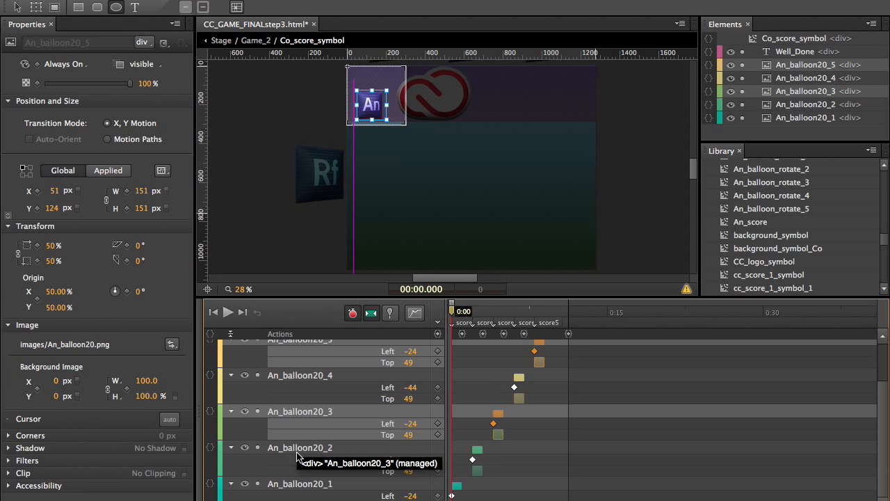
super+click(288, 485)
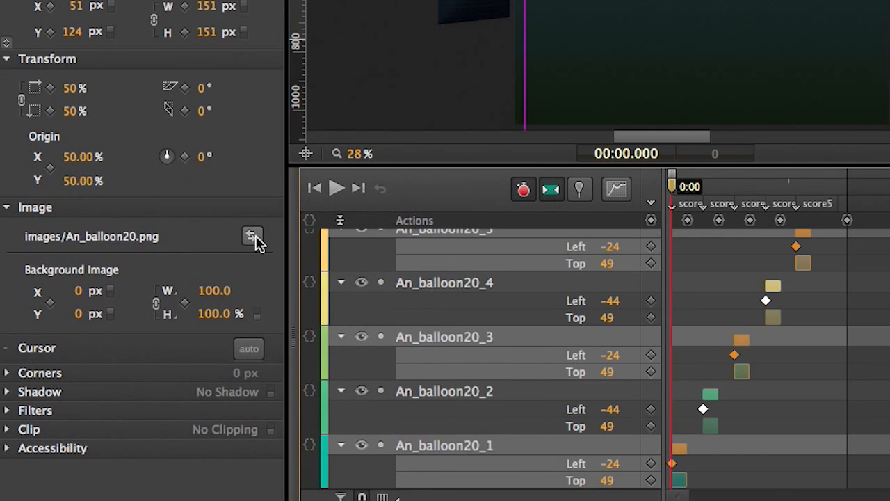
click(253, 236)
scroll(330, 402, down, 2)
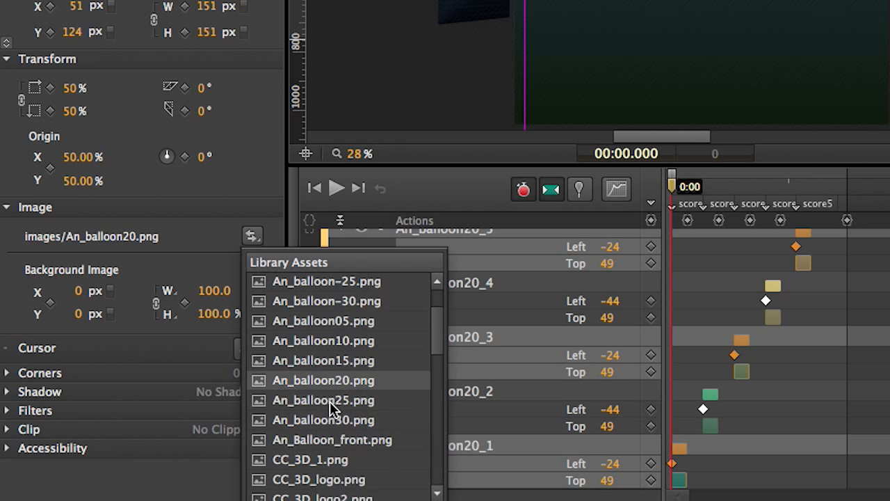
scroll(329, 403, down, 5)
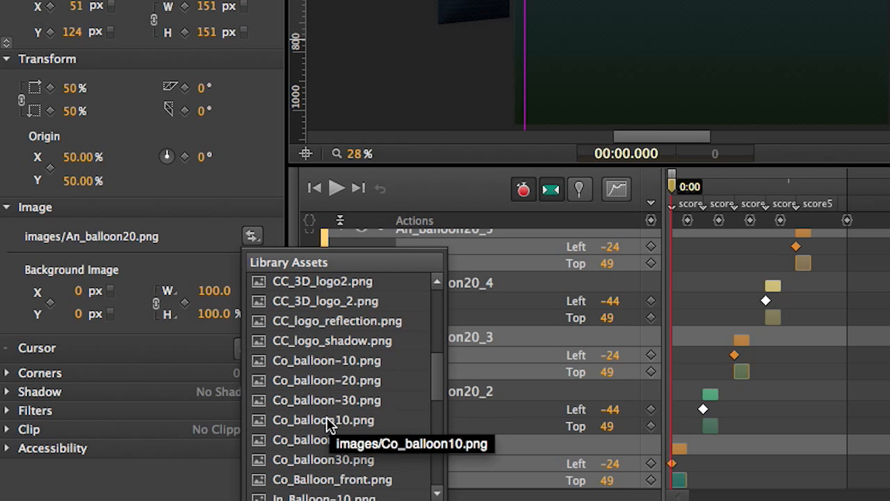
click(325, 440)
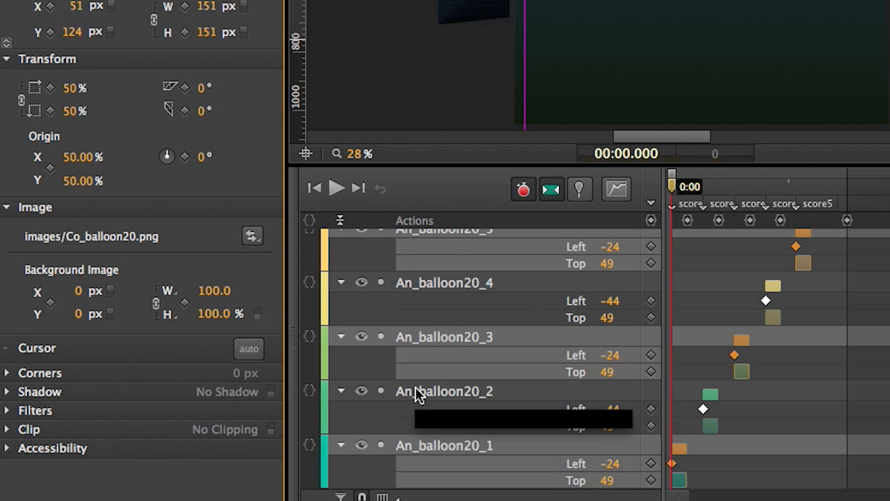
Swap the image of An_balloon20_4 and An_balloon20_2 for Co_balloon-20.png
click(445, 321)
click(251, 236)
scroll(313, 424, down, 5)
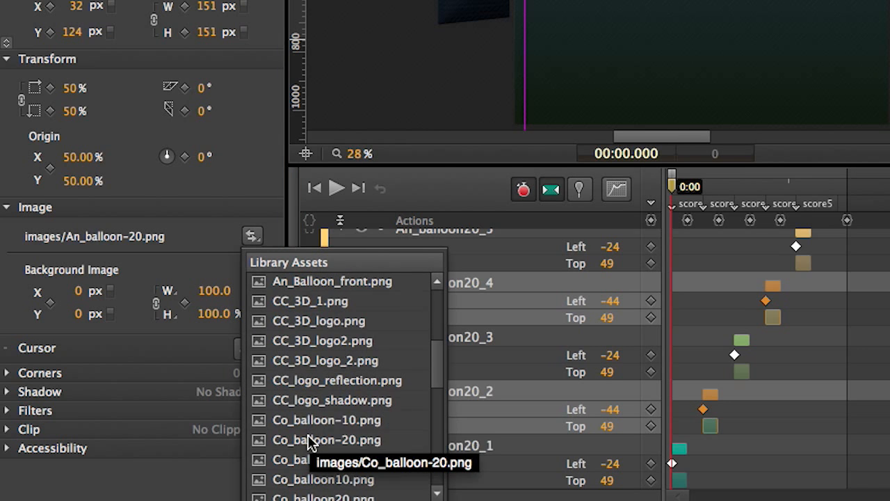
click(310, 440)
Scrub the Co_score_symbol timeline to 0:09 to check the stacking of the Co balloons, and clear the selection
click(478, 315)
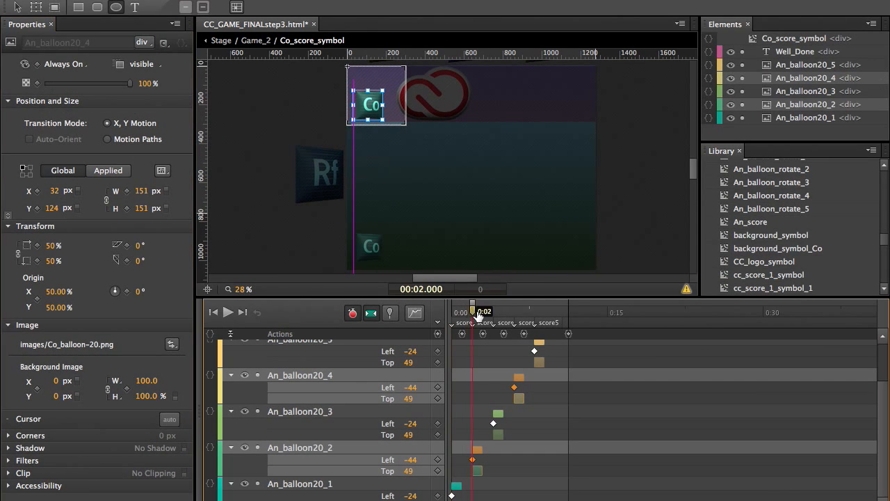
drag(478, 315, 544, 312)
click(606, 380)
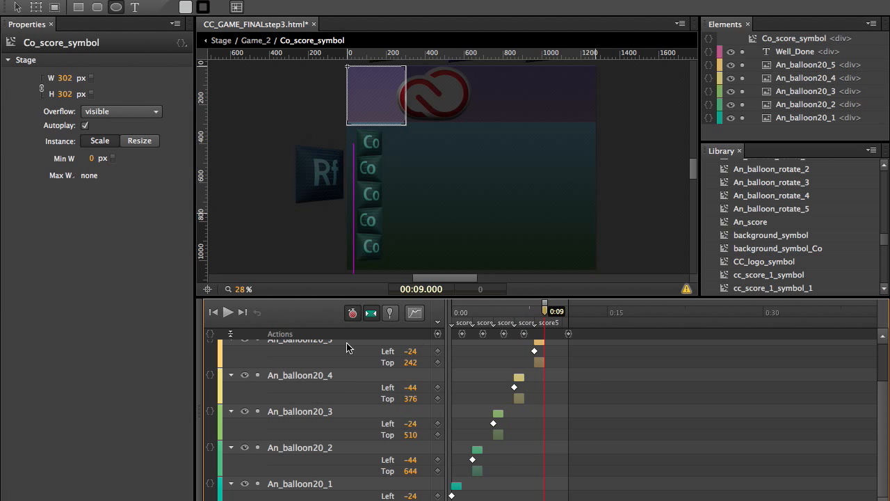
Change the symbol reference from Game_1 to Game_2 in the score triggers at 1000 ms and 3000 ms
double_click(461, 334)
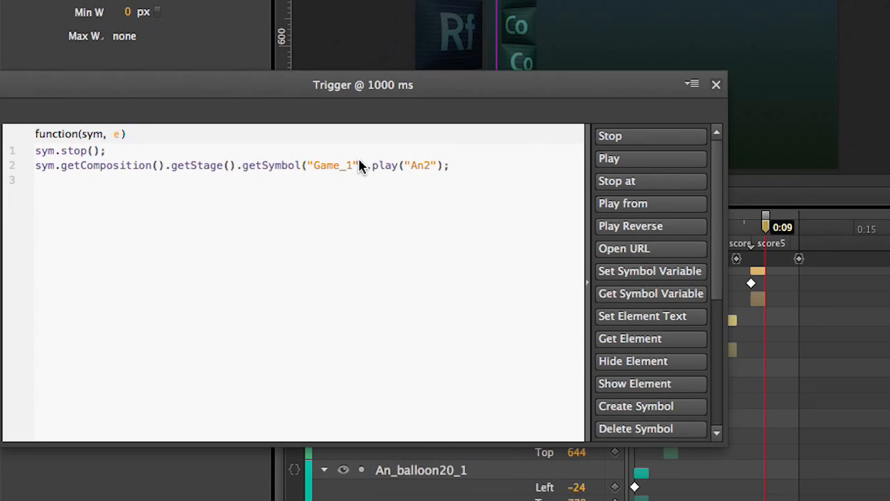
text(2)
click(763, 56)
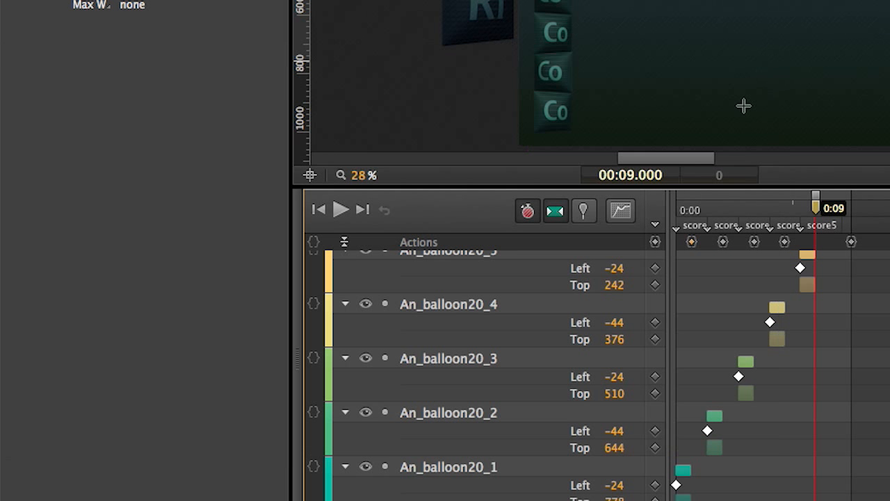
double_click(721, 241)
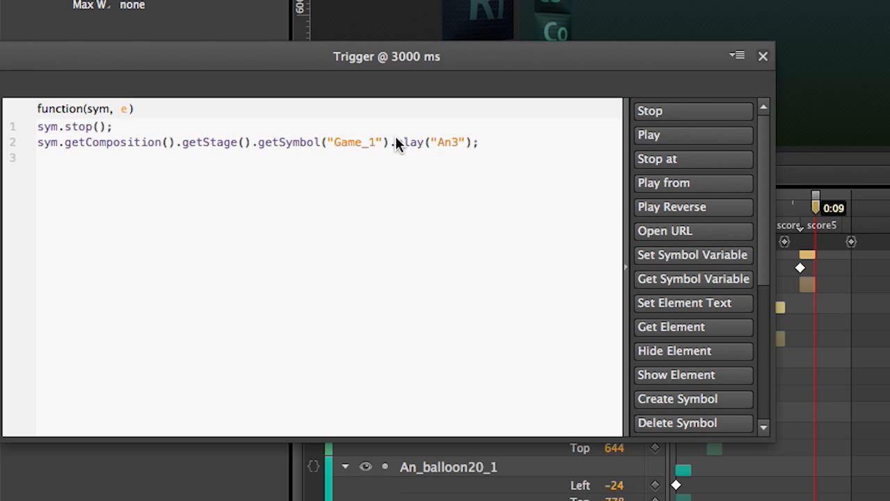
text(2)
click(763, 56)
Point the 5000 ms trigger's play action at Game_2 and edit the Game_1 reference in the 7000 ms trigger
double_click(755, 243)
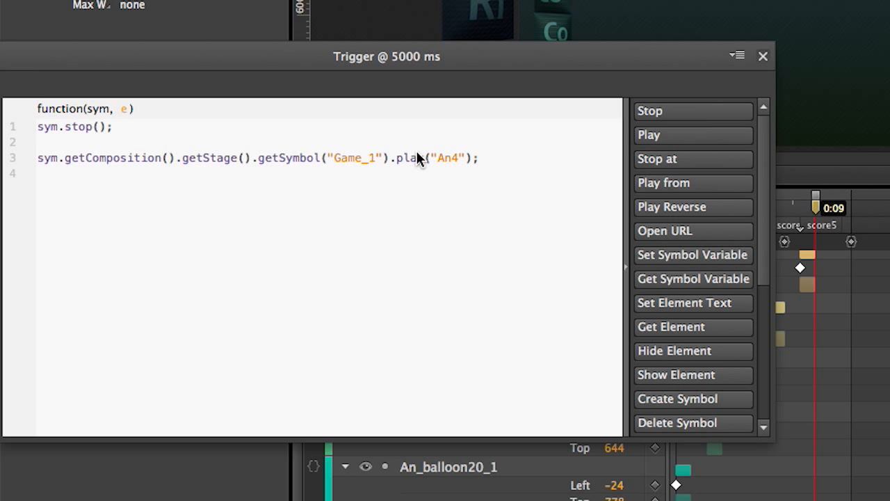
key(BackSpace)
text(2)
click(762, 56)
double_click(786, 241)
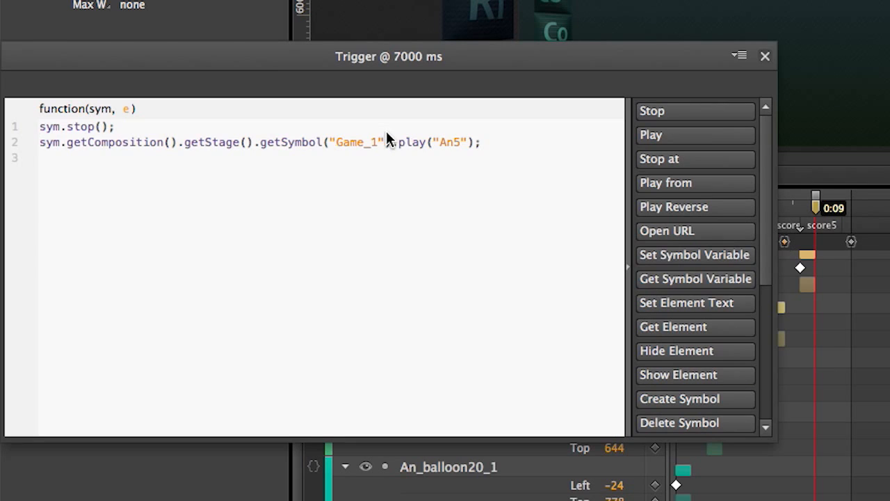
text(3)
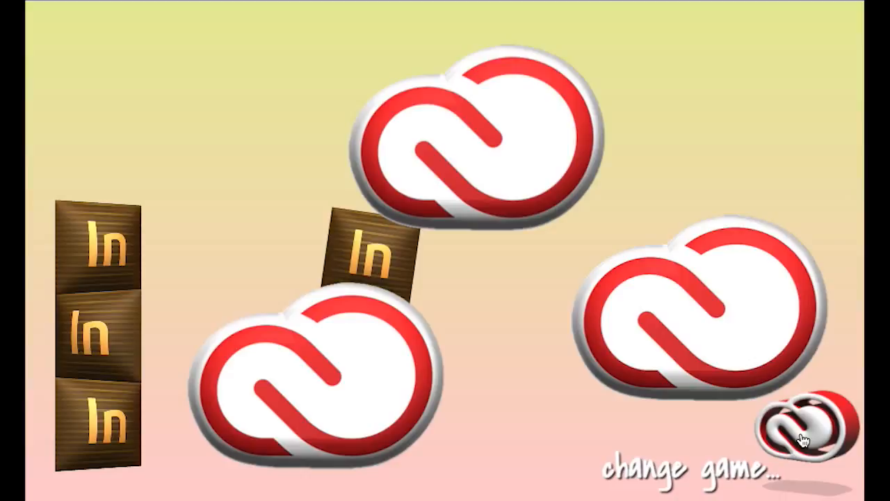
Test game switching in the preview by leaving the In, Rf and Wf games through the change game logo
click(802, 440)
click(328, 358)
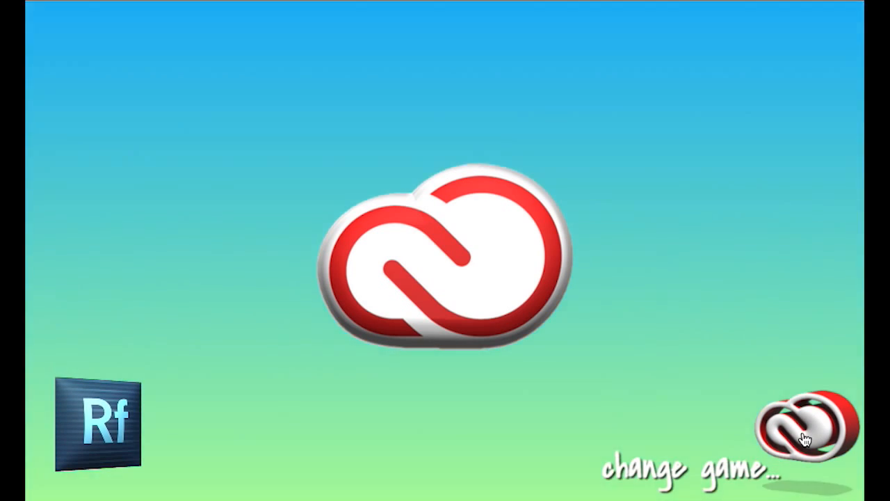
click(804, 440)
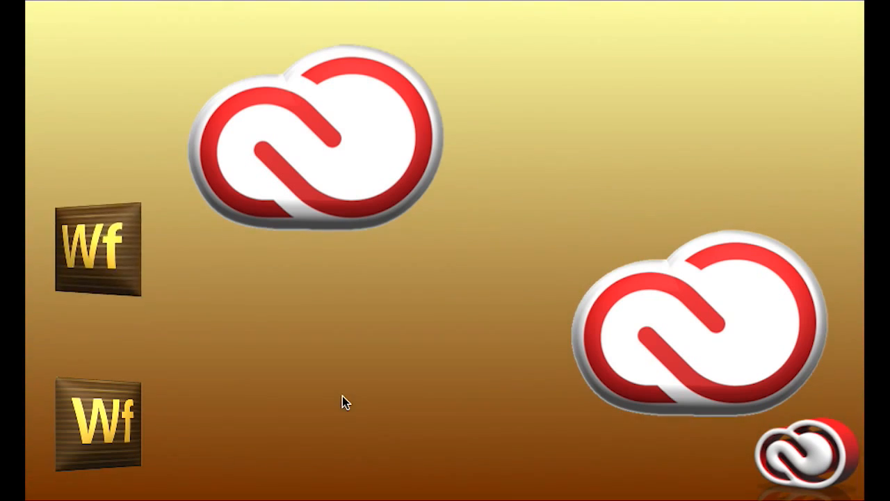
click(786, 429)
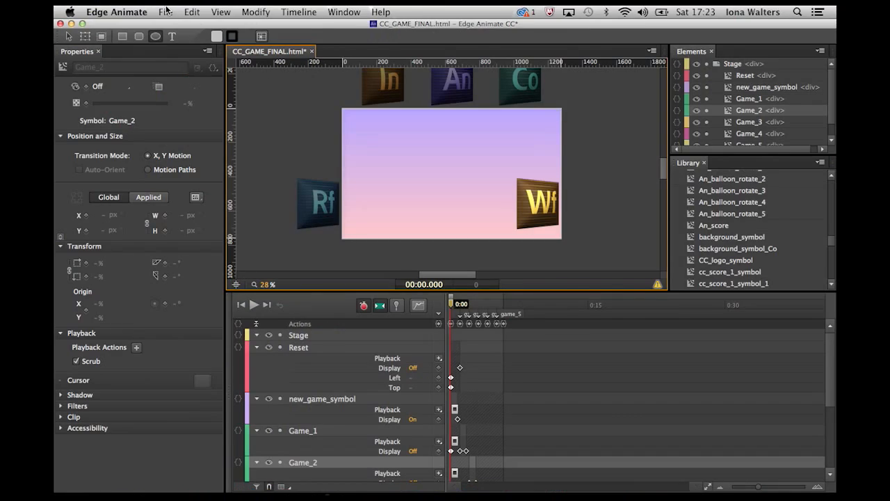
Open the publish settings for CC_GAME_FINAL.html
click(166, 11)
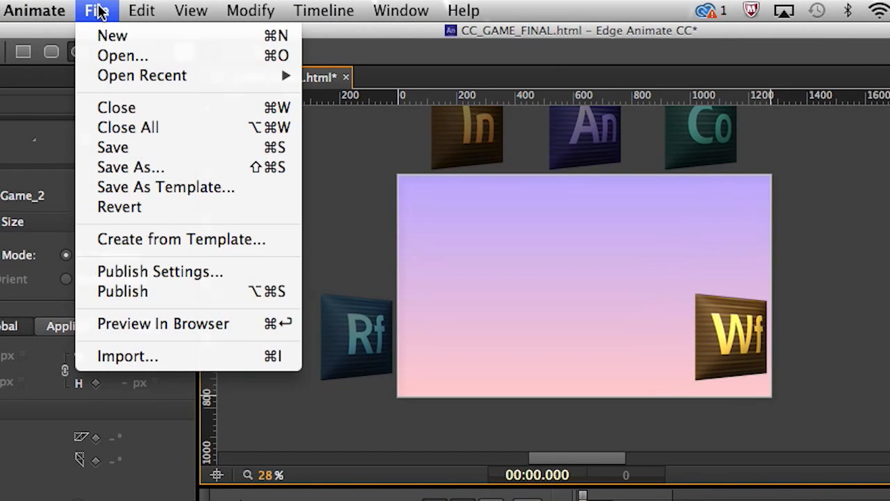
click(139, 274)
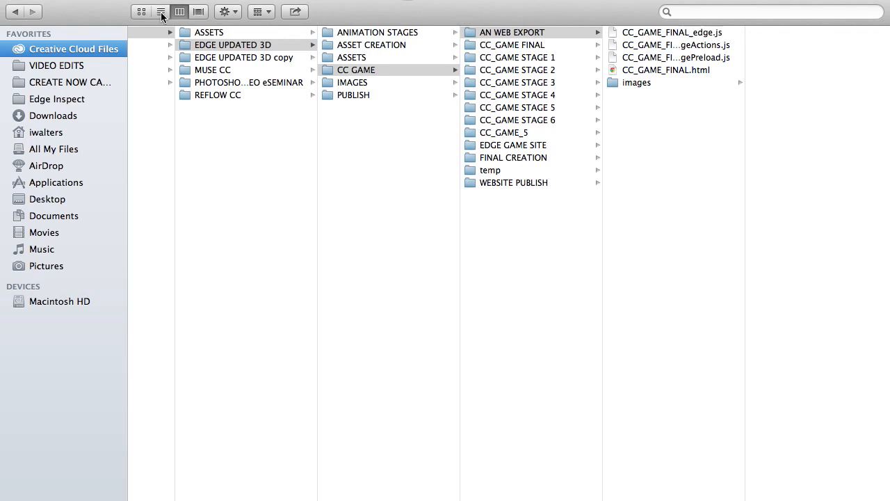
In Finder, show the AN WEB EXPORT folder as a list and expand its images folder to examine the exported files
click(161, 12)
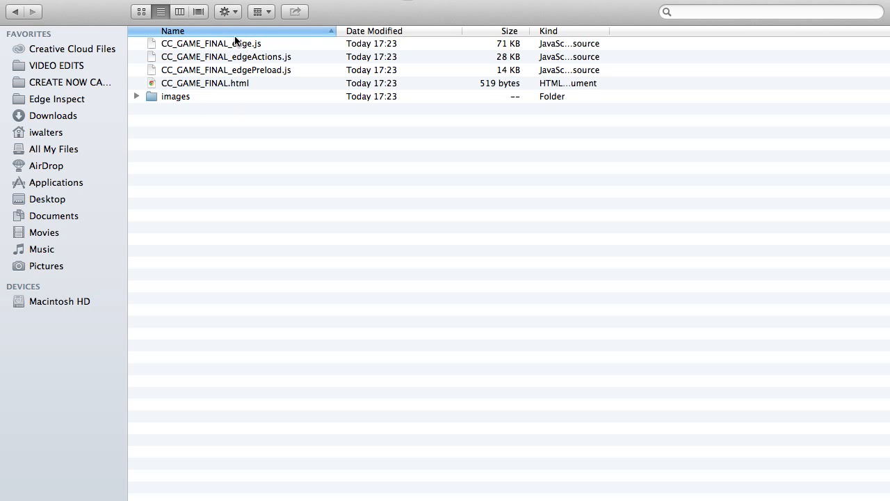
click(135, 96)
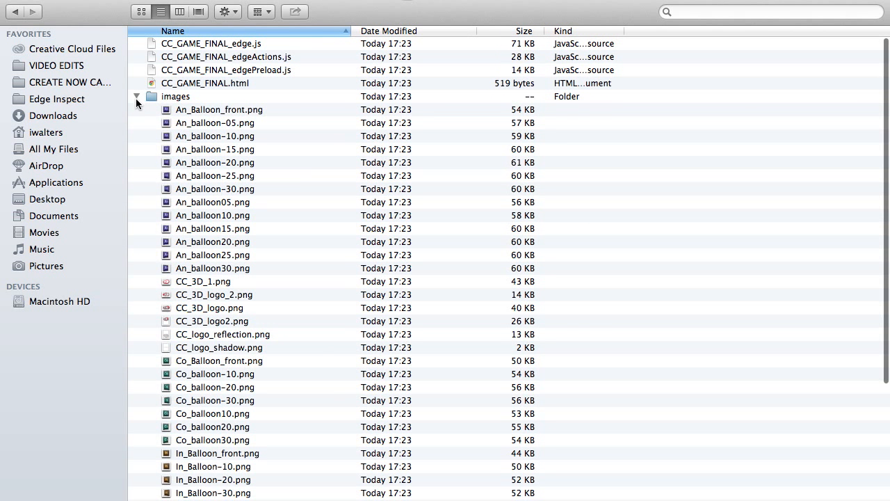